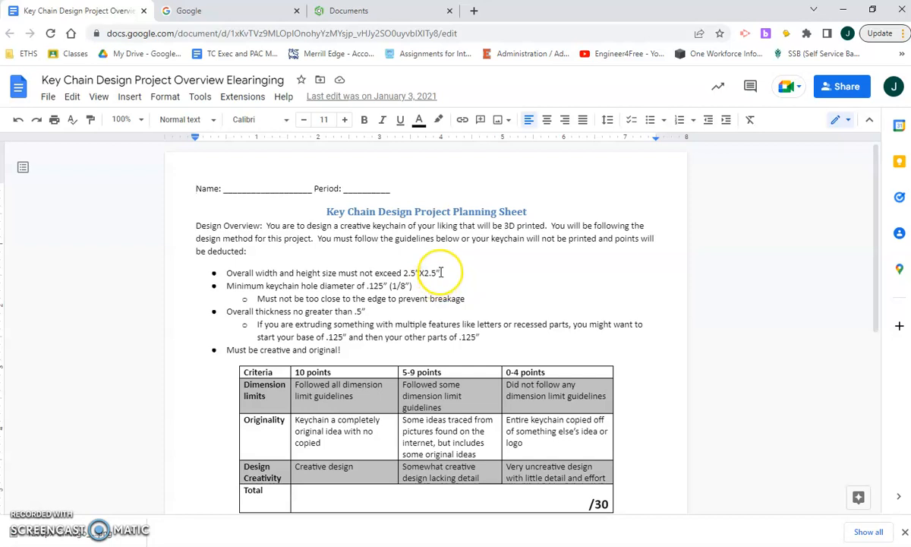
Step: Highlight the 2.5"X2.5" size limit on the planning sheet, and create a public Onshape document named "keychain project"
{"action": "left_click_drag", "start_coordinate": [403, 273], "coordinate": [440, 273]}
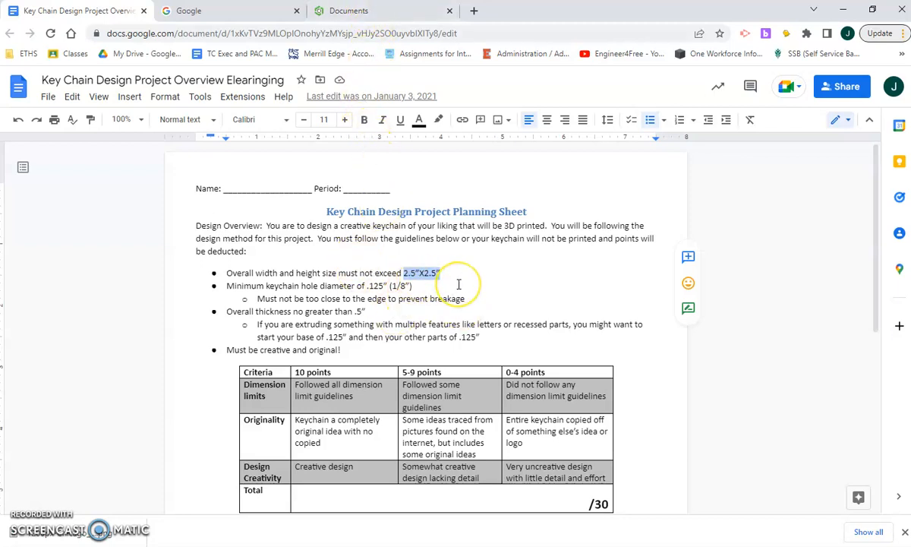
{"action": "left_click", "coordinate": [357, 11]}
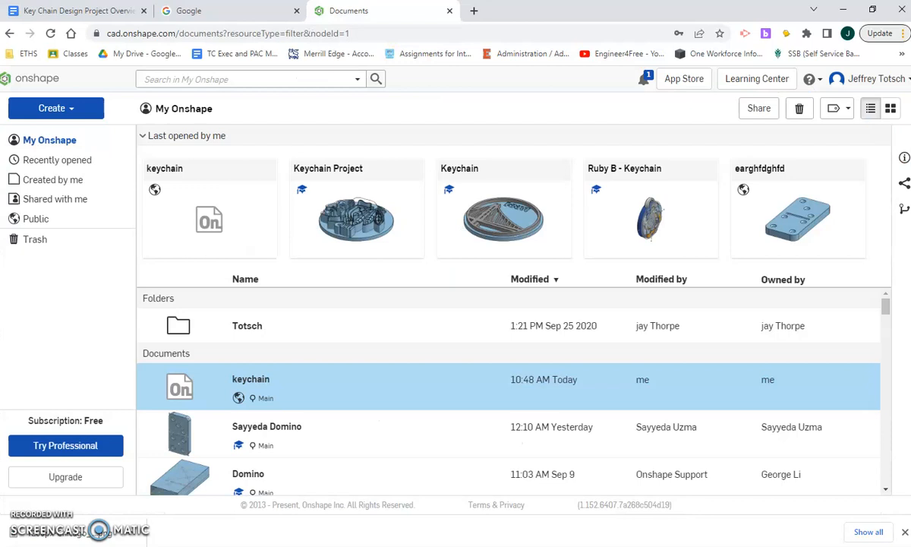
{"action": "left_click", "coordinate": [53, 108]}
{"action": "left_click", "coordinate": [73, 130]}
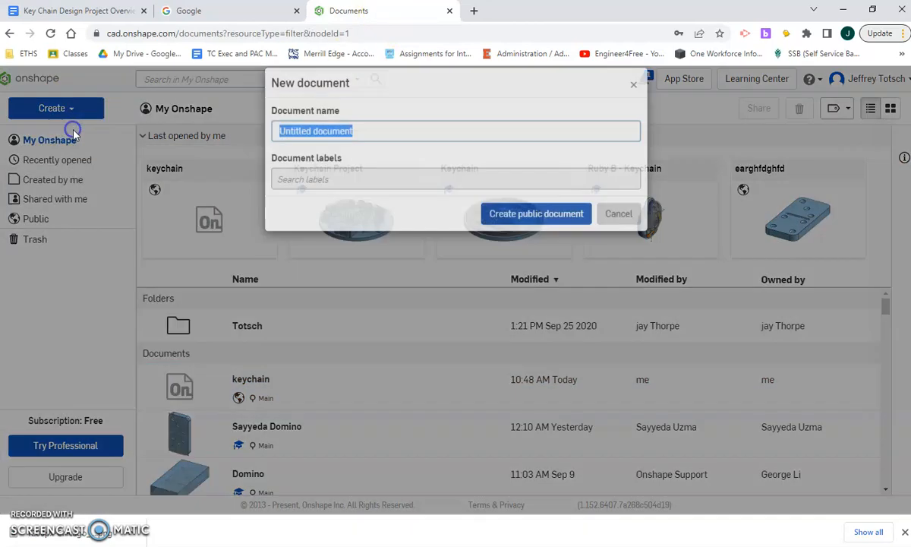
{"action": "type", "text": "keychain project"}
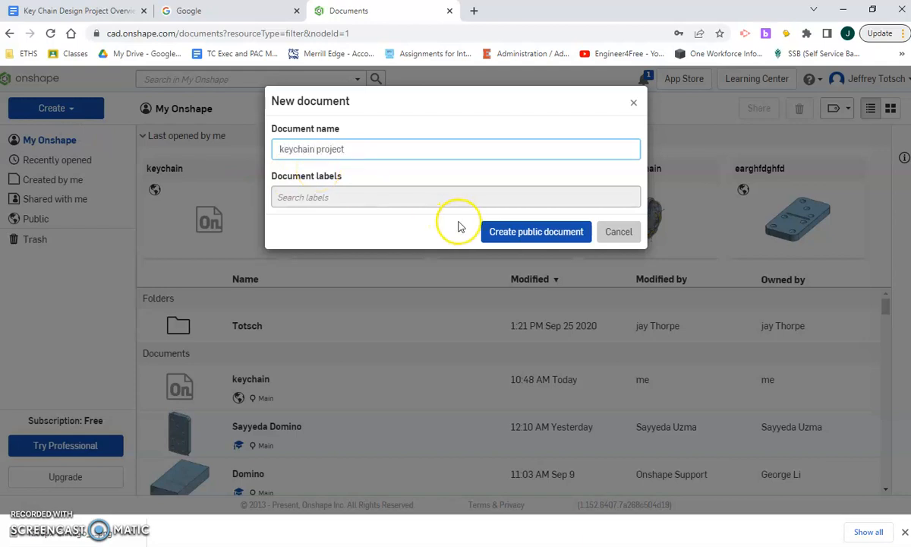
{"action": "left_click", "coordinate": [493, 231]}
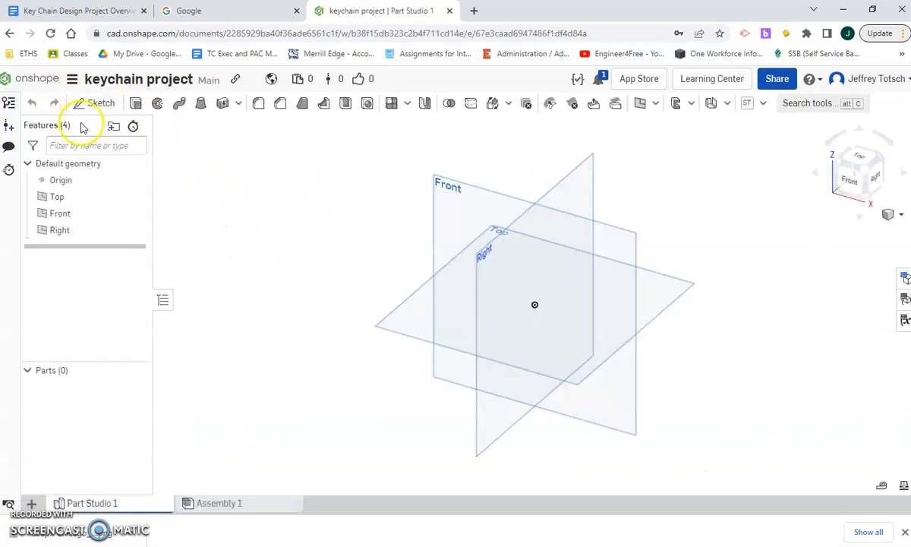
Step: Start a new sketch on the Top plane, viewed straight from above
{"action": "left_click", "coordinate": [99, 104]}
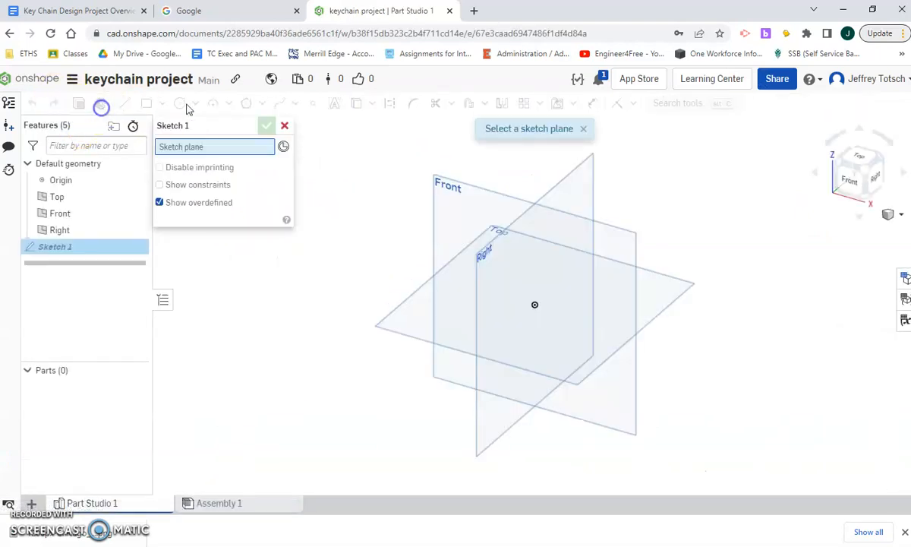
{"action": "left_click", "coordinate": [681, 294]}
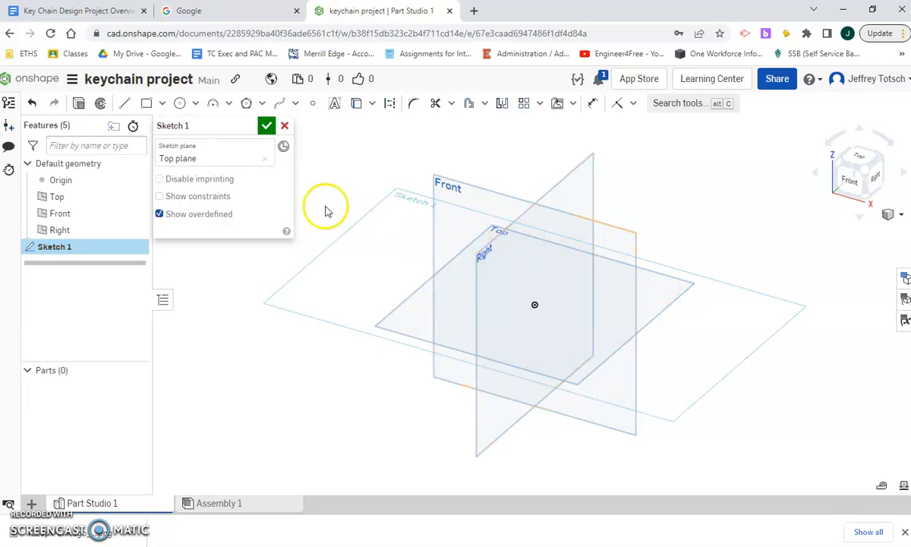
{"action": "left_click", "coordinate": [860, 156]}
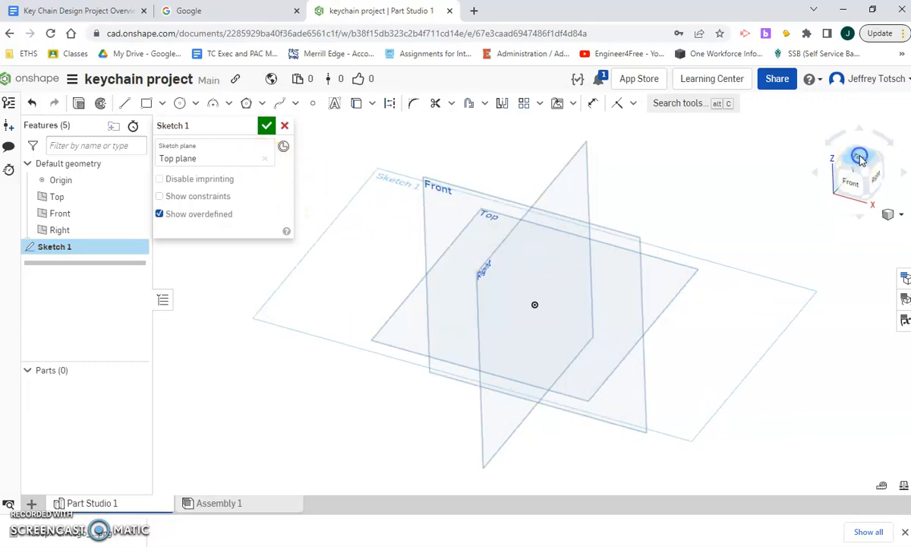
{"action": "middle_click_drag", "start_coordinate": [649, 265], "coordinate": [569, 270]}
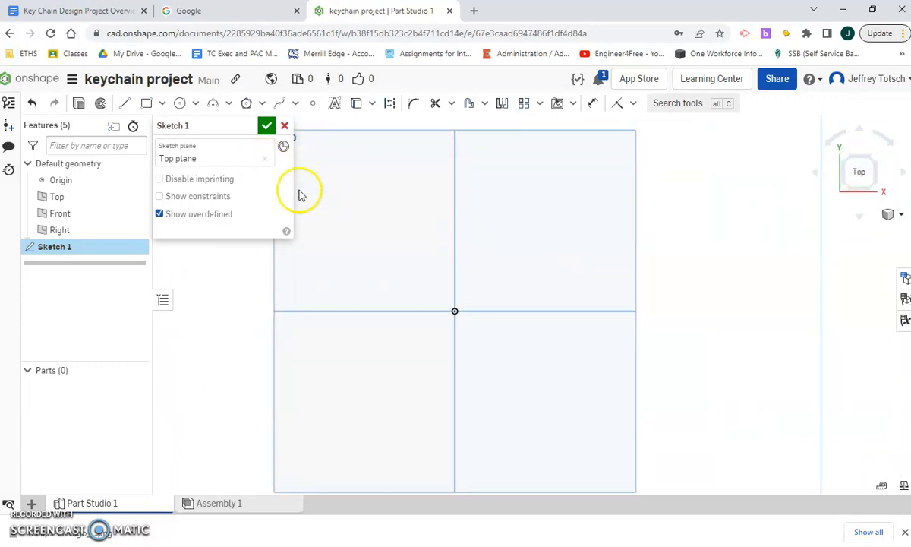
Step: Sketch a corner rectangle starting at the origin and set its width and height to 2.5 in each
{"action": "left_click", "coordinate": [146, 103]}
{"action": "left_click", "coordinate": [455, 311]}
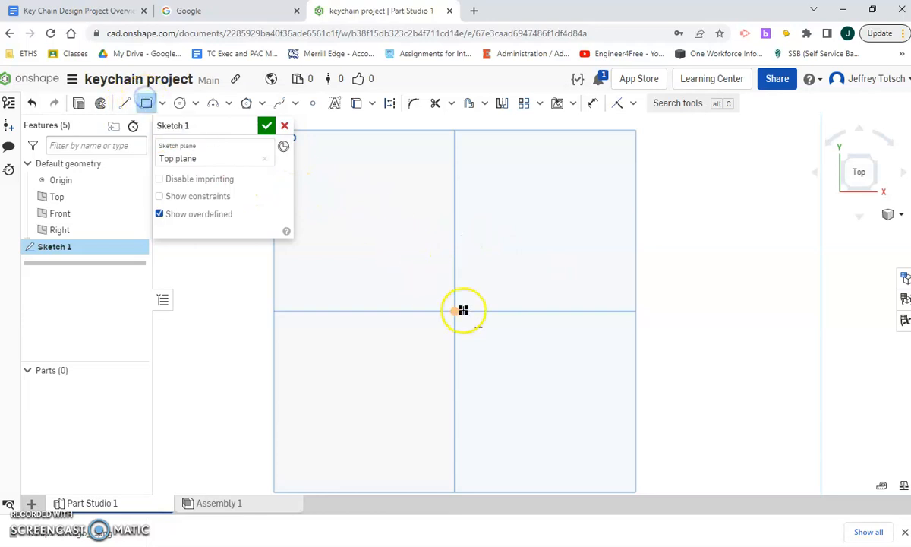
{"action": "left_click", "coordinate": [575, 220]}
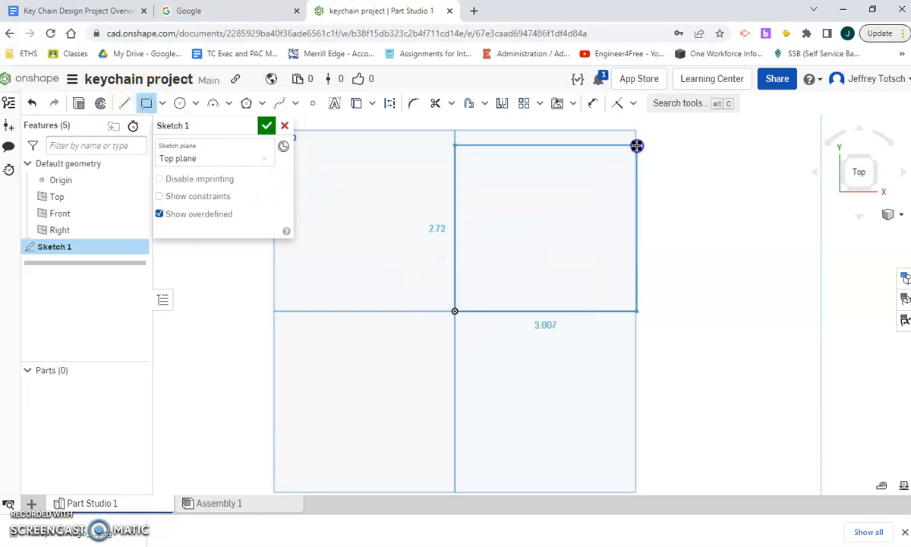
{"action": "left_click", "coordinate": [577, 156]}
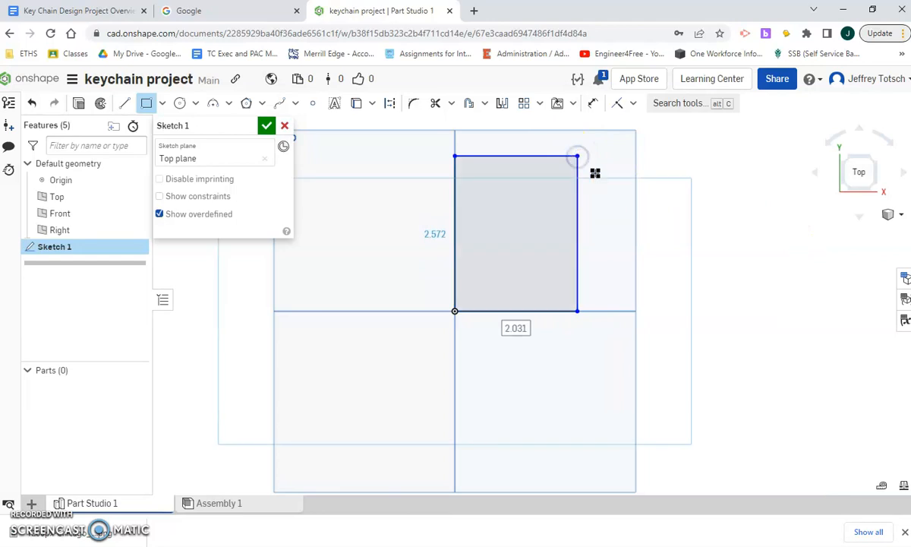
{"action": "key", "text": "Return"}
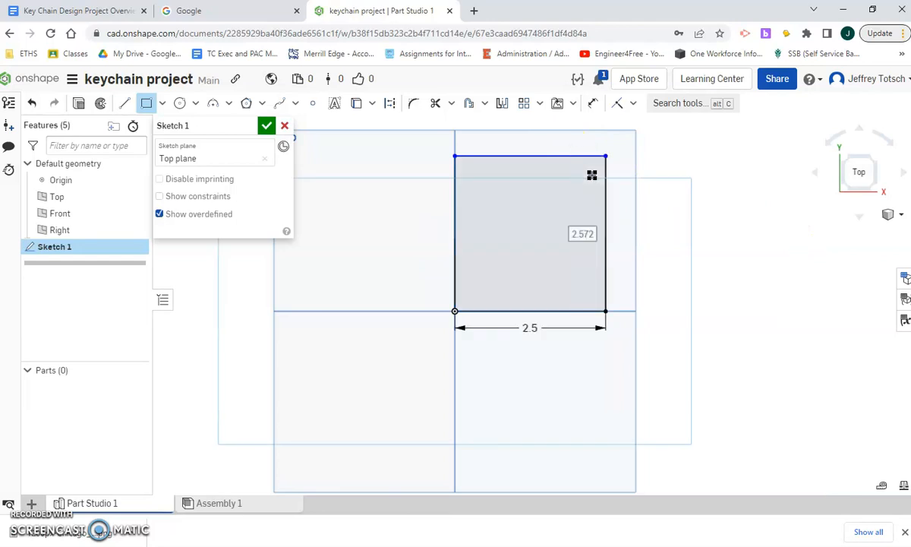
{"action": "left_click", "coordinate": [591, 176]}
{"action": "type", "text": "2.5"}
{"action": "key", "text": "Return"}
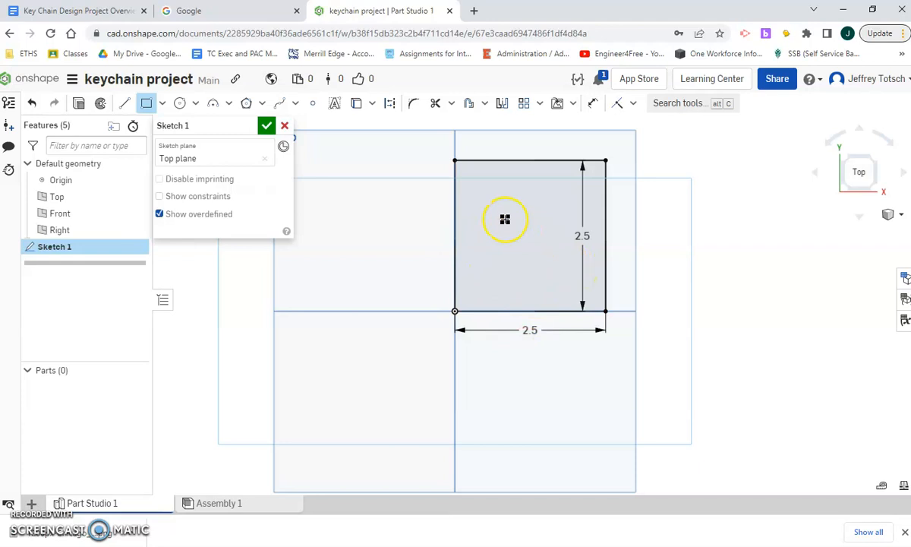
Step: Sketch a construction circle of 2.5 in diameter centred in the square
{"action": "scroll", "coordinate": [578, 211], "scroll_direction": "up", "scroll_amount": 3}
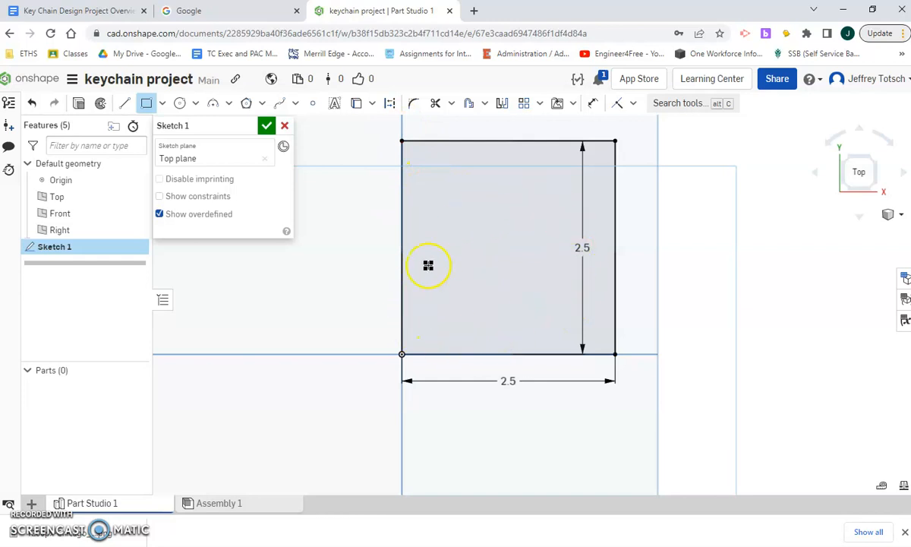
{"action": "left_click", "coordinate": [389, 103]}
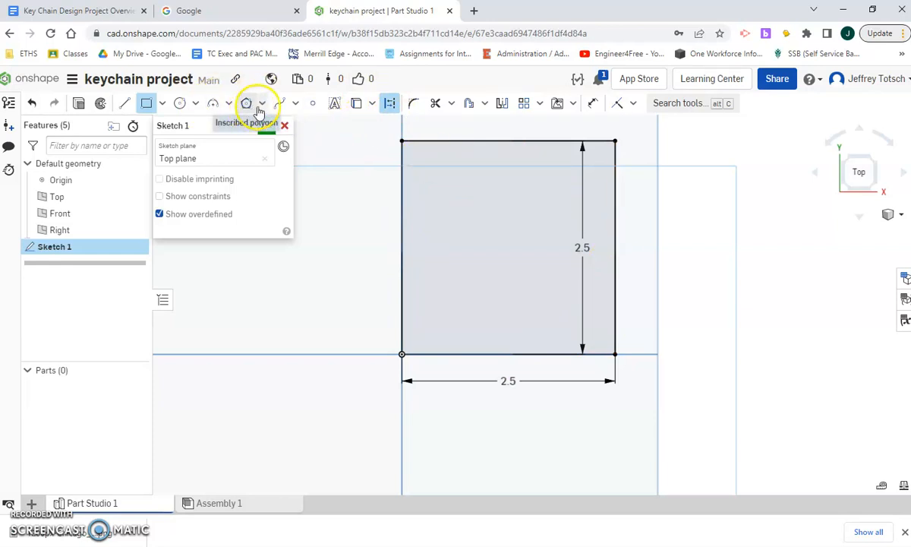
{"action": "left_click", "coordinate": [180, 104]}
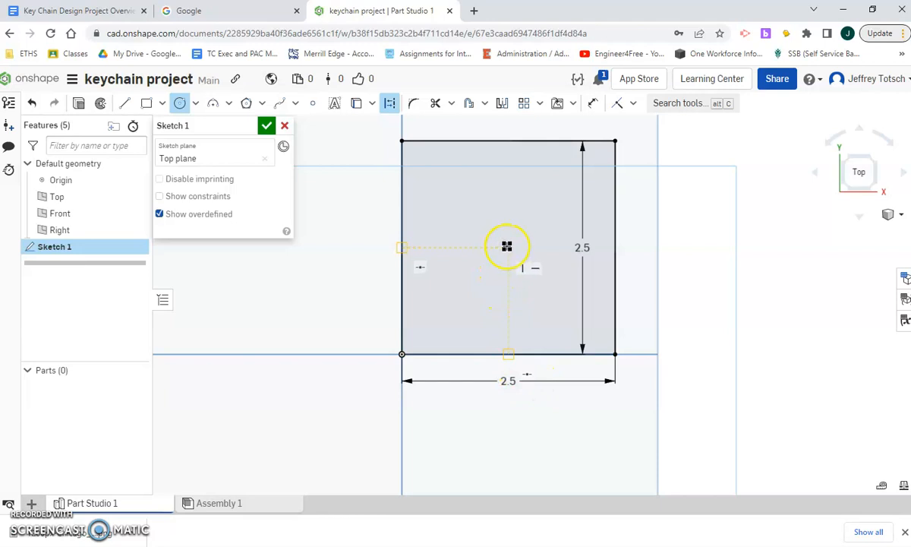
{"action": "left_click_drag", "start_coordinate": [507, 246], "coordinate": [608, 249]}
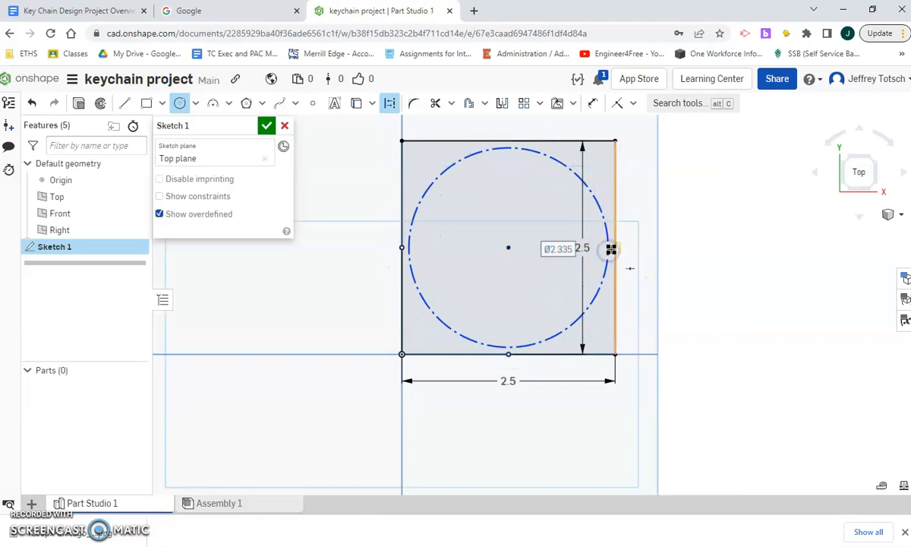
{"action": "type", "text": "2.5"}
{"action": "key", "text": "Return"}
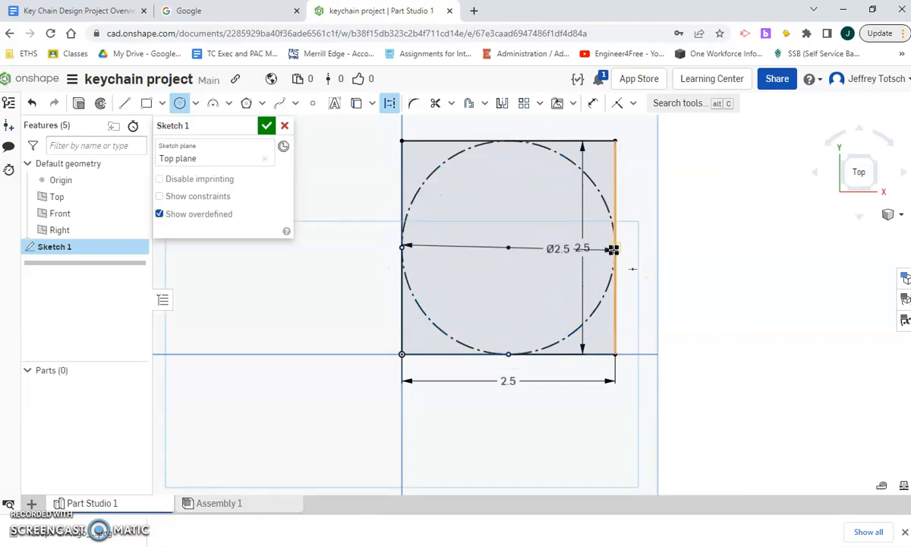
{"action": "key", "text": "Escape"}
Step: Convert the construction circle inside the square to regular sketch geometry
{"action": "left_click", "coordinate": [559, 155]}
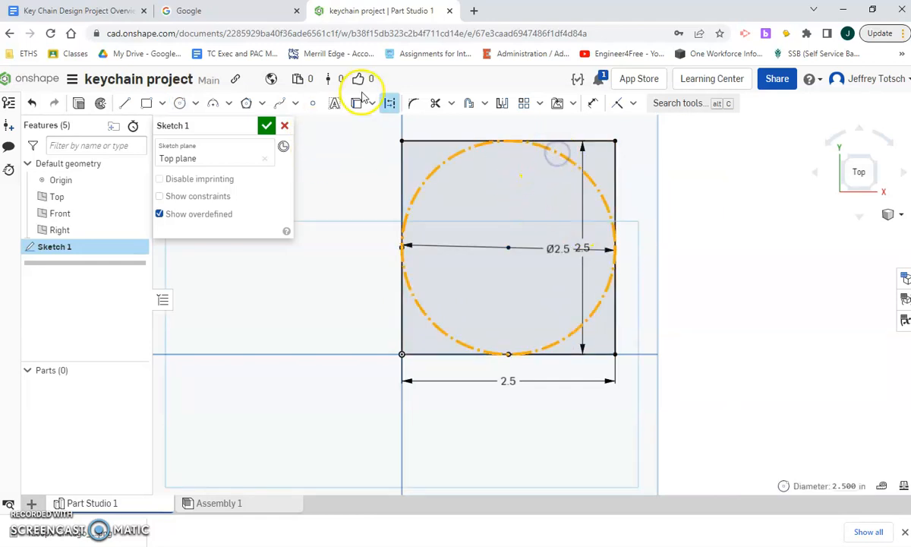
{"action": "left_click", "coordinate": [390, 103]}
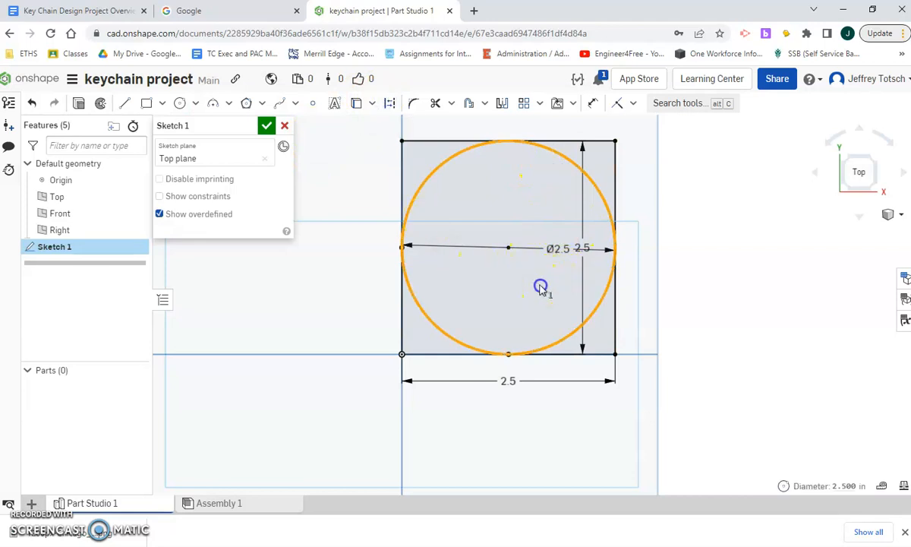
{"action": "left_click", "coordinate": [344, 281]}
{"action": "left_click", "coordinate": [427, 326]}
{"action": "left_click", "coordinate": [245, 104]}
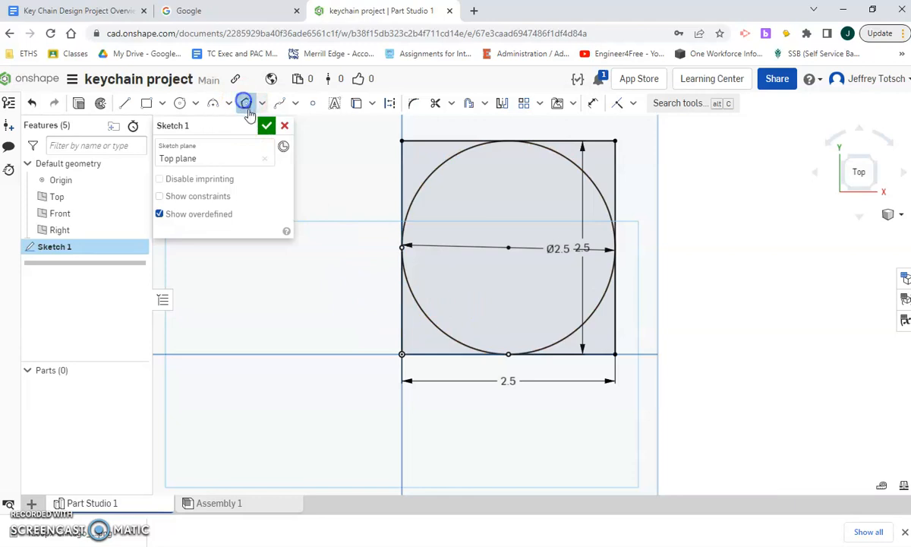
{"action": "left_click", "coordinate": [262, 103]}
{"action": "left_click", "coordinate": [251, 124]}
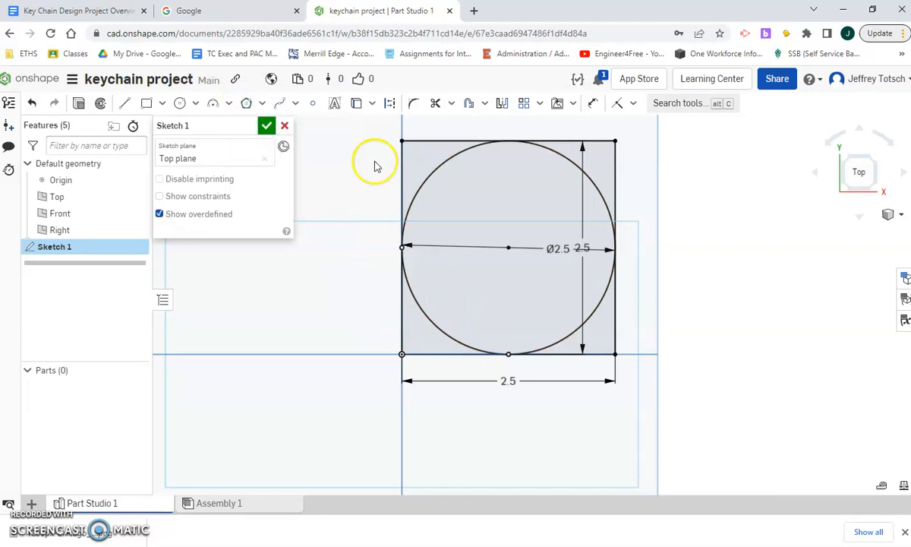
{"action": "left_click", "coordinate": [509, 247]}
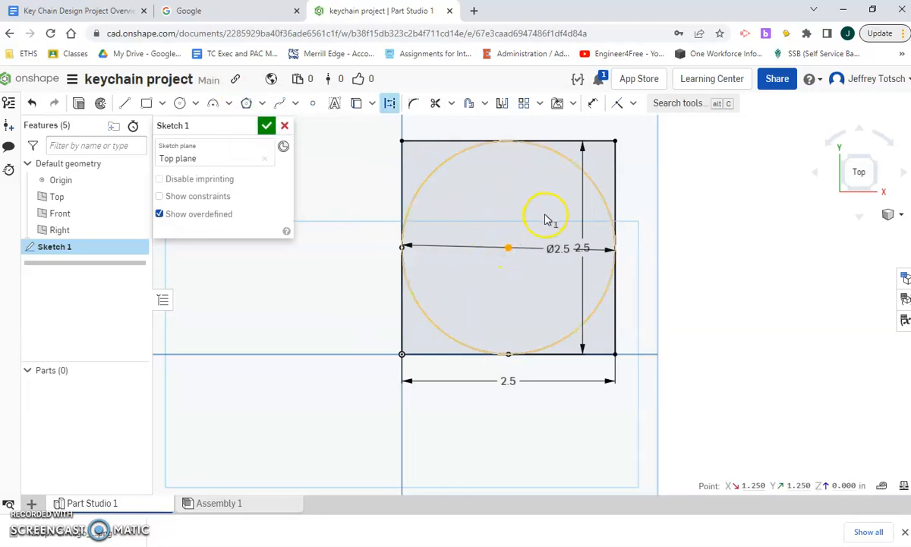
{"action": "left_click", "coordinate": [244, 104]}
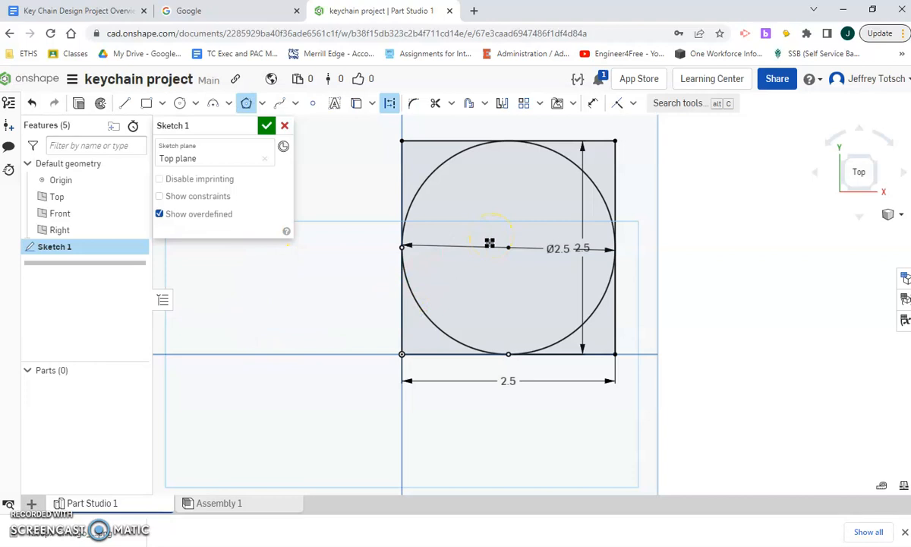
{"action": "left_click", "coordinate": [508, 247]}
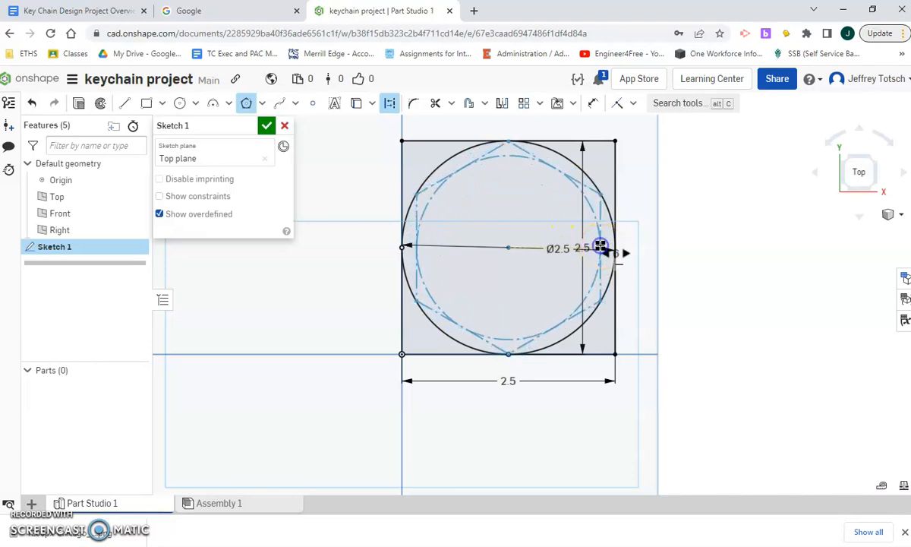
{"action": "key", "text": "Escape"}
{"action": "left_click", "coordinate": [501, 238]}
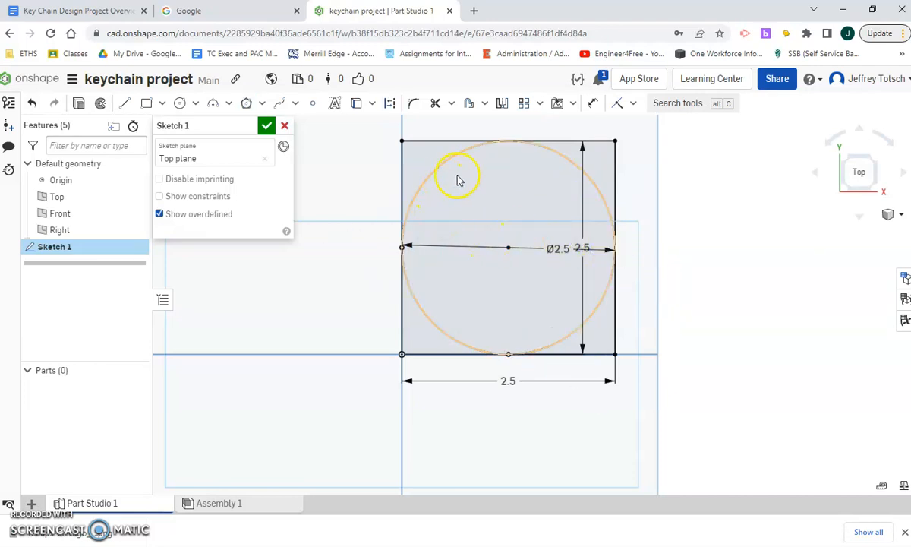
Step: Finish the sketch and set up a new solid extrude of the circular region, viewed from an angle
{"action": "scroll", "coordinate": [608, 142], "scroll_direction": "down", "scroll_amount": 2}
{"action": "scroll", "coordinate": [606, 197], "scroll_direction": "up", "scroll_amount": 3}
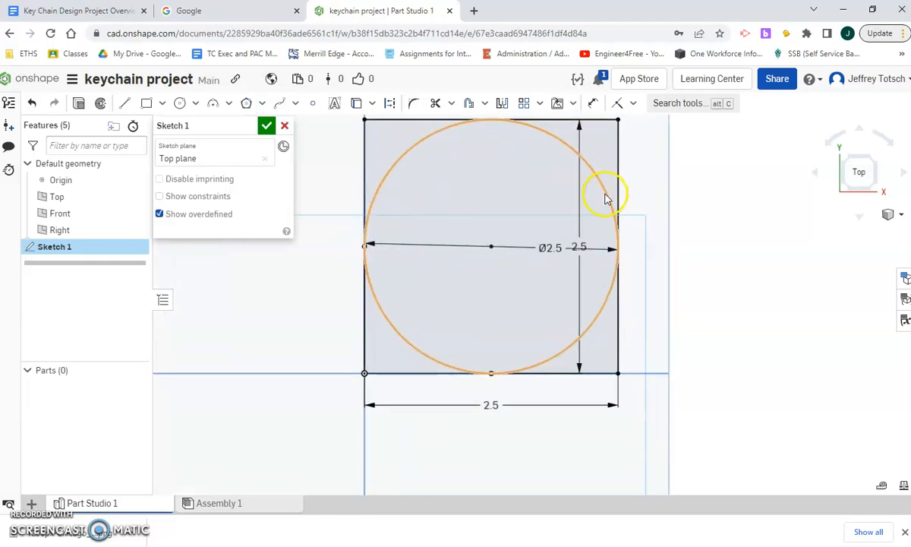
{"action": "scroll", "coordinate": [607, 193], "scroll_direction": "down", "scroll_amount": 2}
{"action": "middle_click_drag", "start_coordinate": [670, 261], "coordinate": [620, 297]}
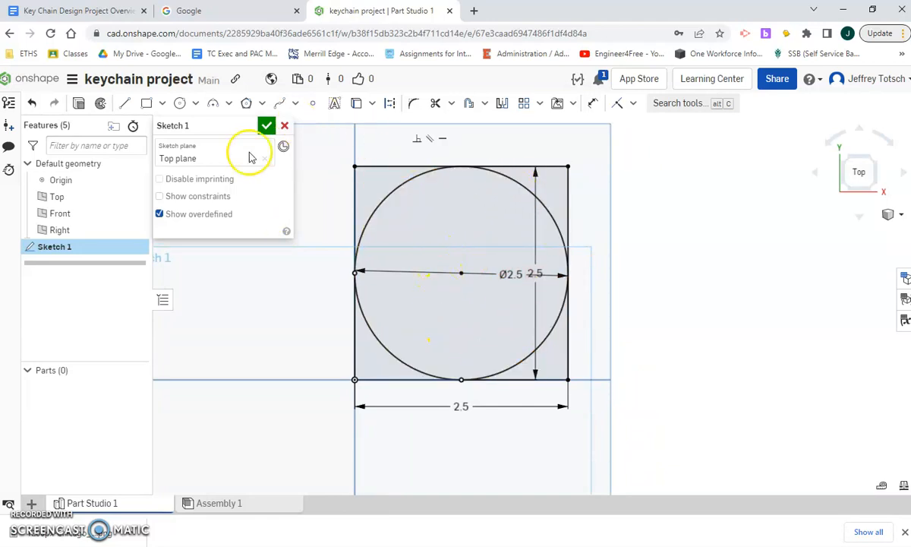
{"action": "left_click", "coordinate": [266, 127]}
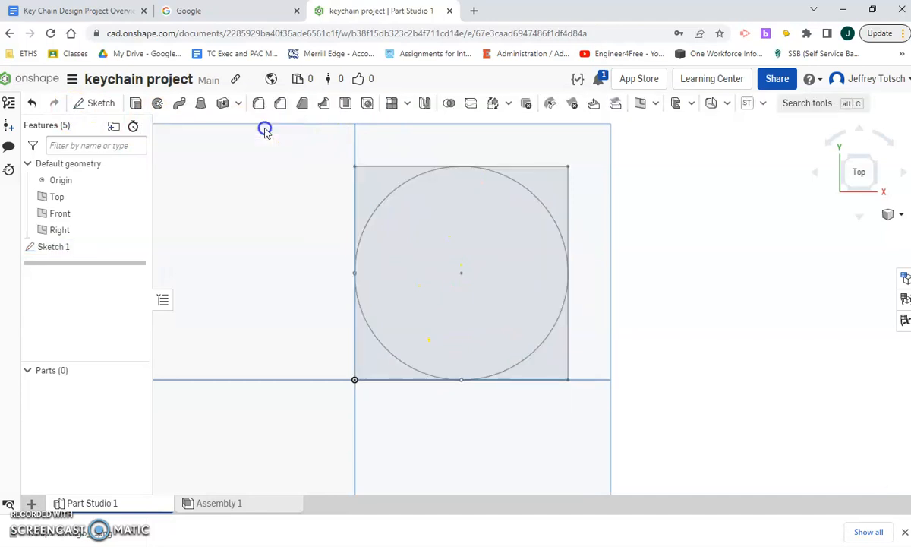
{"action": "left_click", "coordinate": [135, 103]}
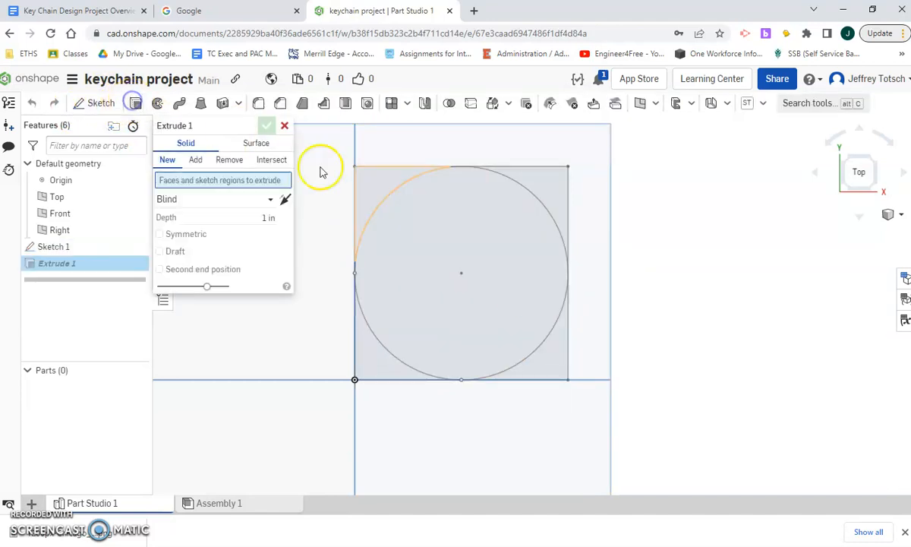
{"action": "left_click", "coordinate": [454, 230]}
{"action": "left_click", "coordinate": [849, 193]}
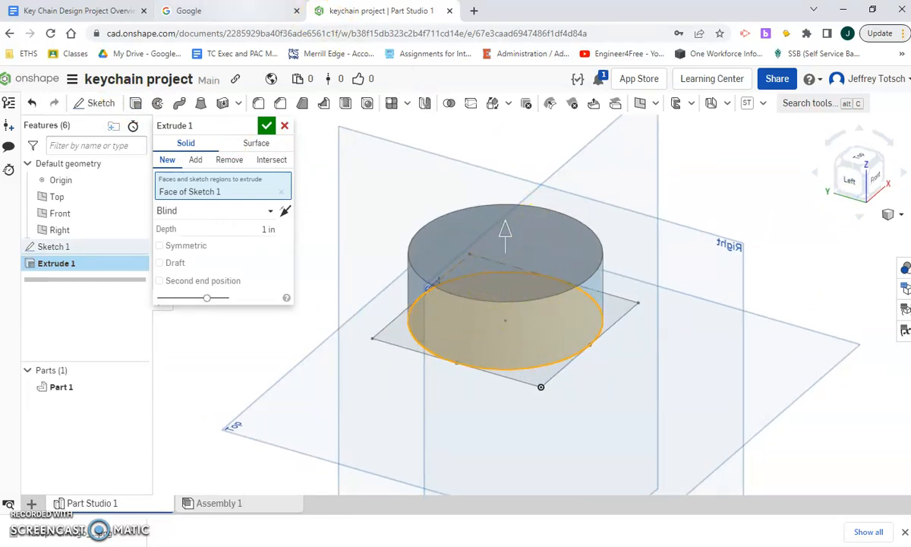
Step: Check the overall thickness limit on the planning sheet, and extrude the circular base to a depth of 0.125 in
{"action": "left_click", "coordinate": [80, 11]}
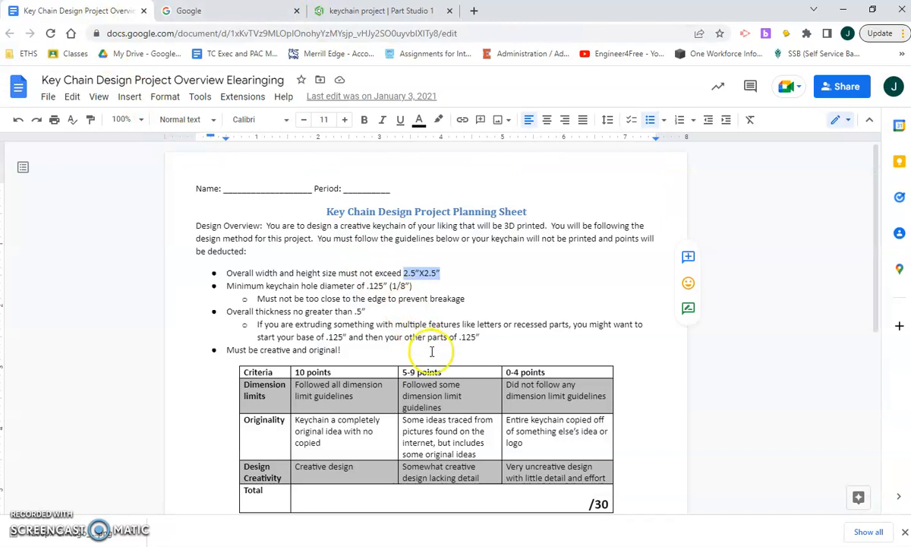
{"action": "left_click_drag", "start_coordinate": [374, 310], "coordinate": [227, 311]}
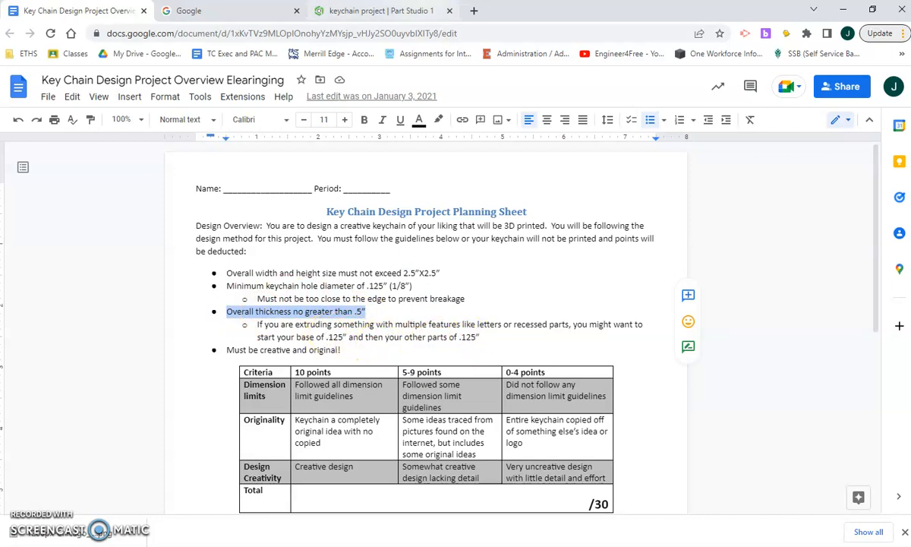
{"action": "left_click", "coordinate": [415, 10]}
{"action": "left_click", "coordinate": [266, 230]}
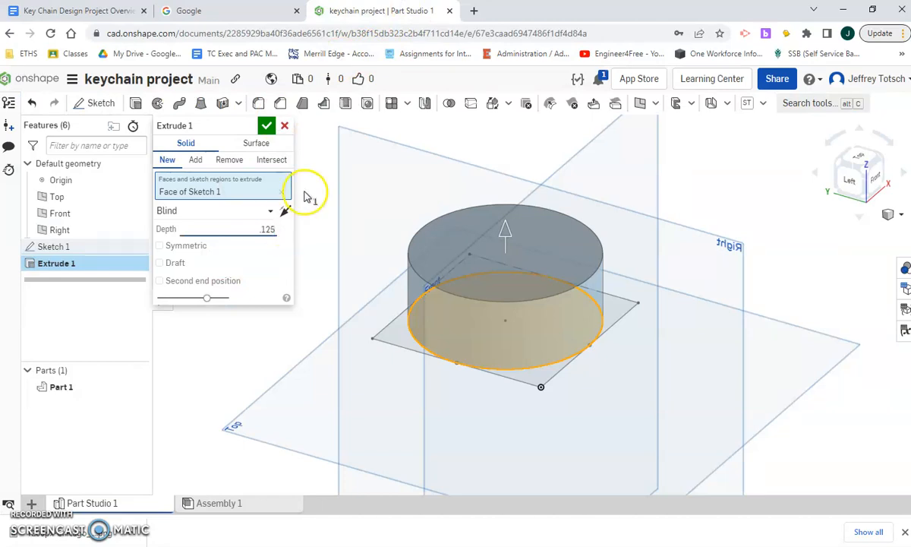
{"action": "left_click", "coordinate": [267, 125]}
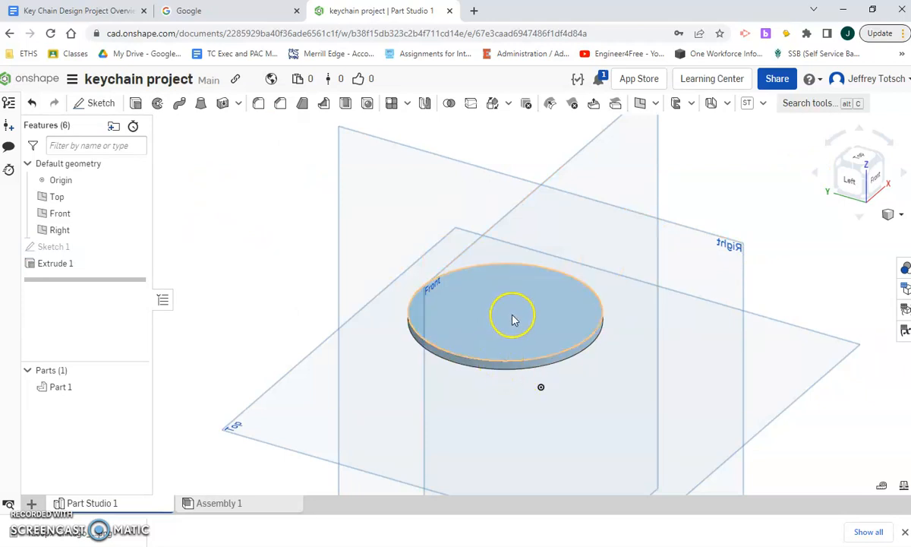
Step: Start a new sketch on the upper face of the round base
{"action": "left_click", "coordinate": [95, 107]}
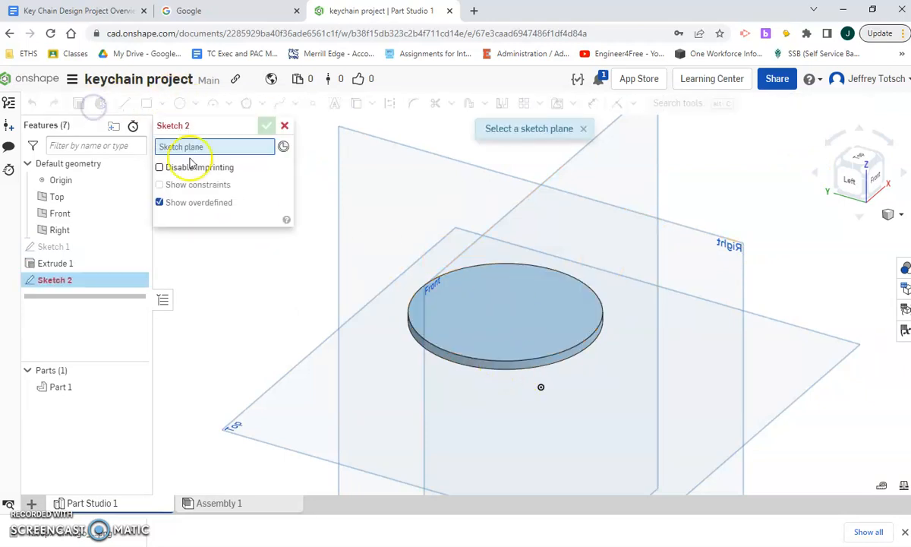
{"action": "left_click", "coordinate": [524, 327]}
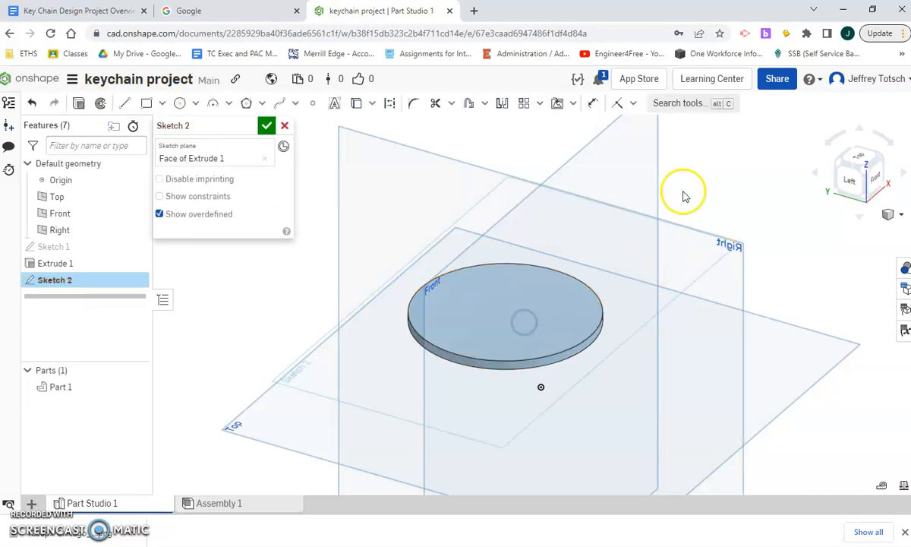
{"action": "left_click", "coordinate": [860, 160]}
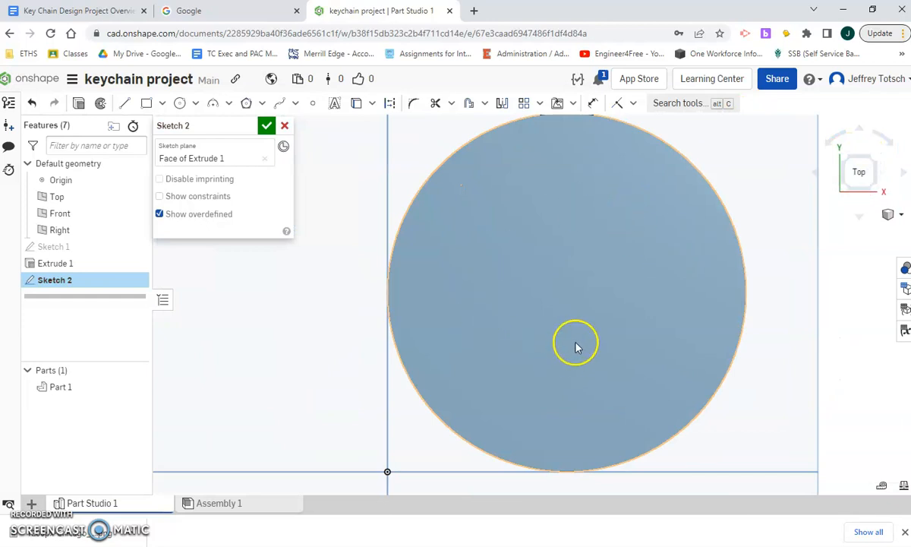
{"action": "scroll", "coordinate": [552, 345], "scroll_direction": "down", "scroll_amount": 3}
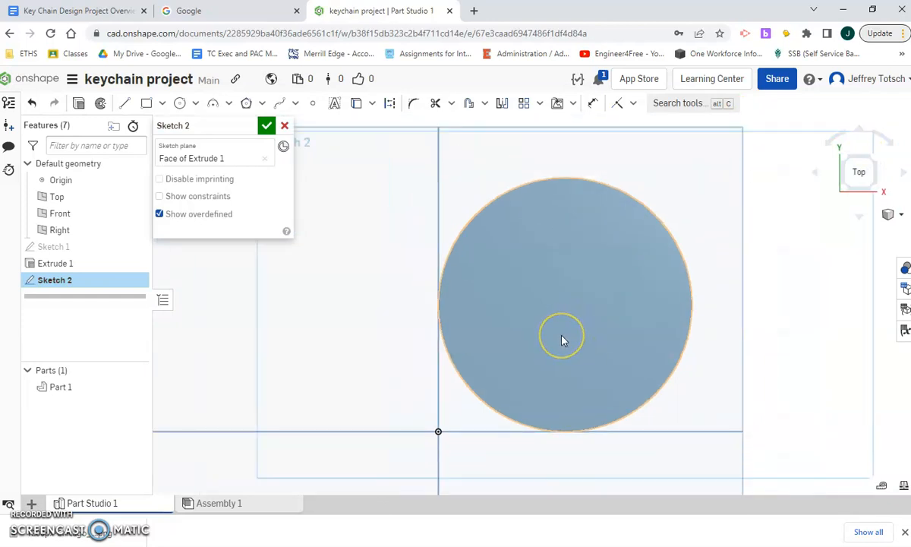
{"action": "scroll", "coordinate": [562, 332], "scroll_direction": "up", "scroll_amount": 1}
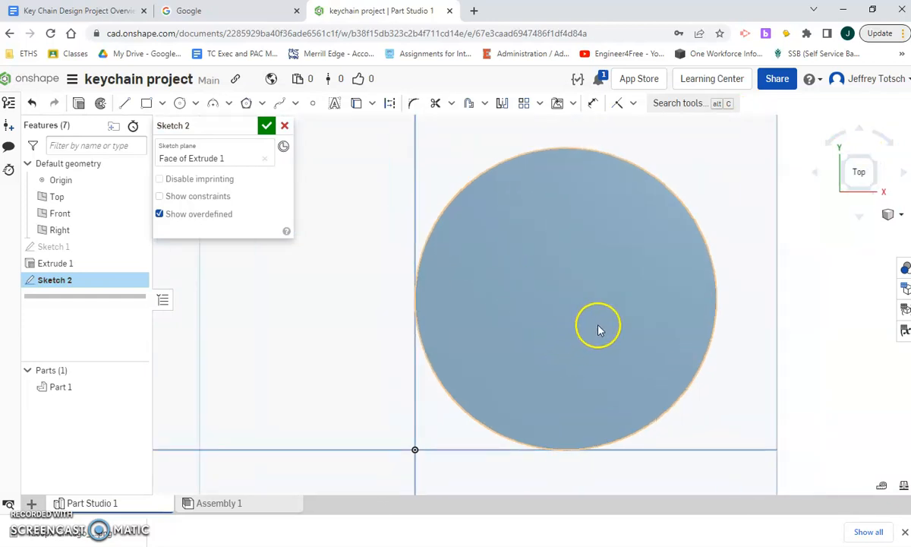
{"action": "left_click", "coordinate": [124, 103]}
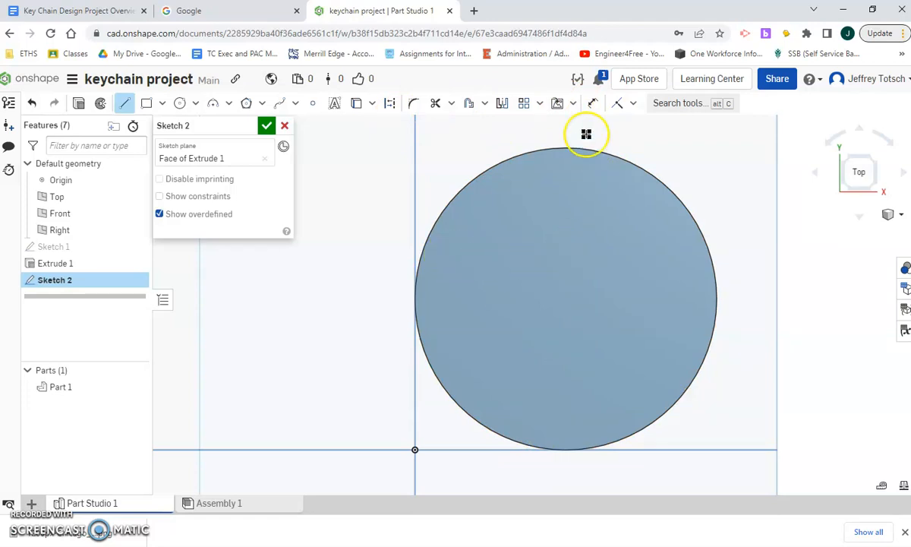
{"action": "left_click", "coordinate": [632, 108]}
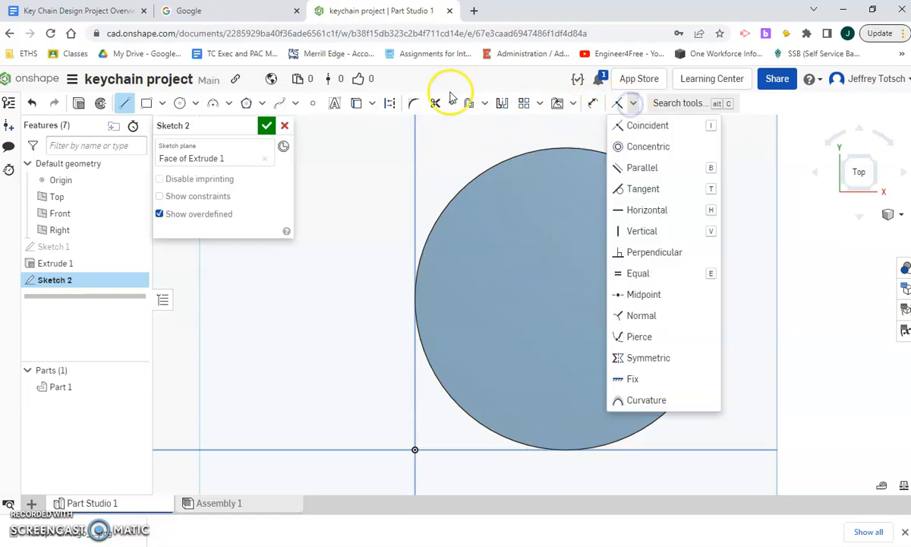
{"action": "left_click", "coordinate": [391, 102]}
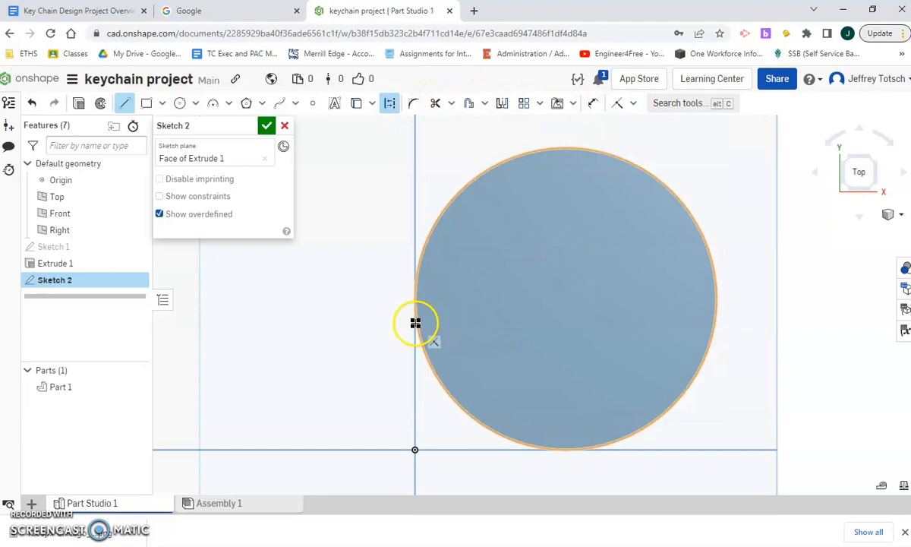
{"action": "left_click", "coordinate": [633, 104]}
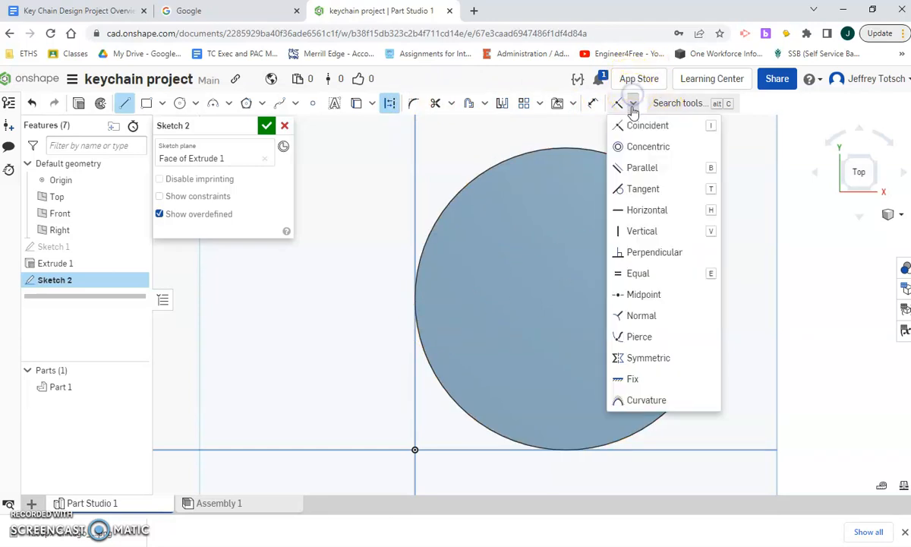
{"action": "left_click", "coordinate": [638, 152]}
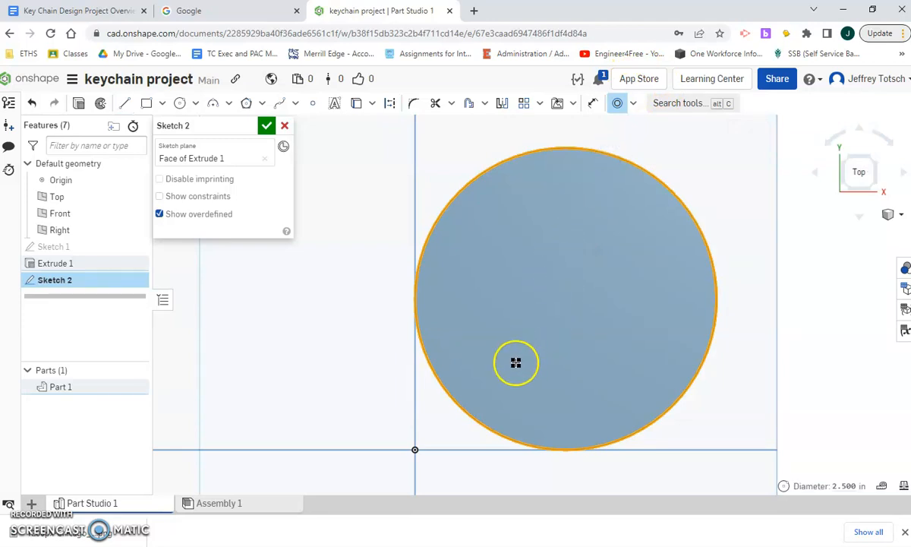
{"action": "key", "text": "Escape"}
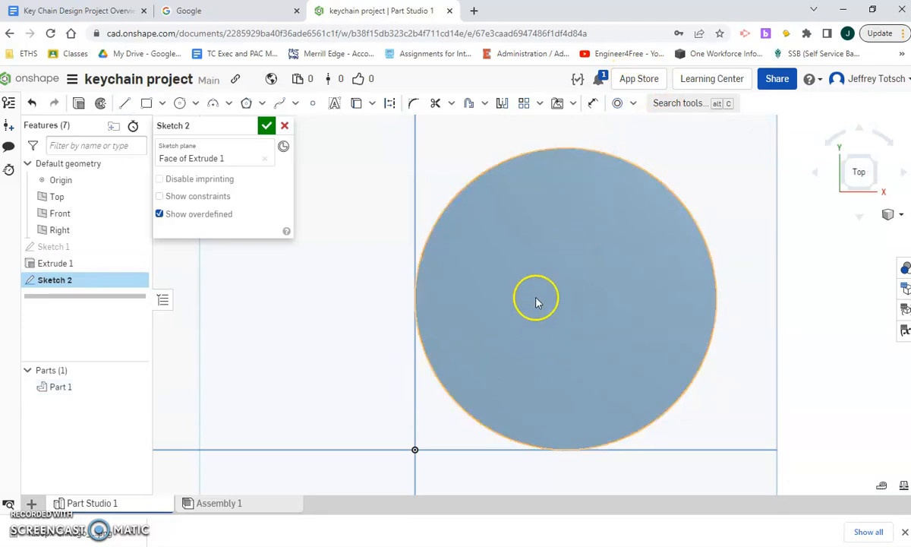
{"action": "left_click", "coordinate": [183, 108]}
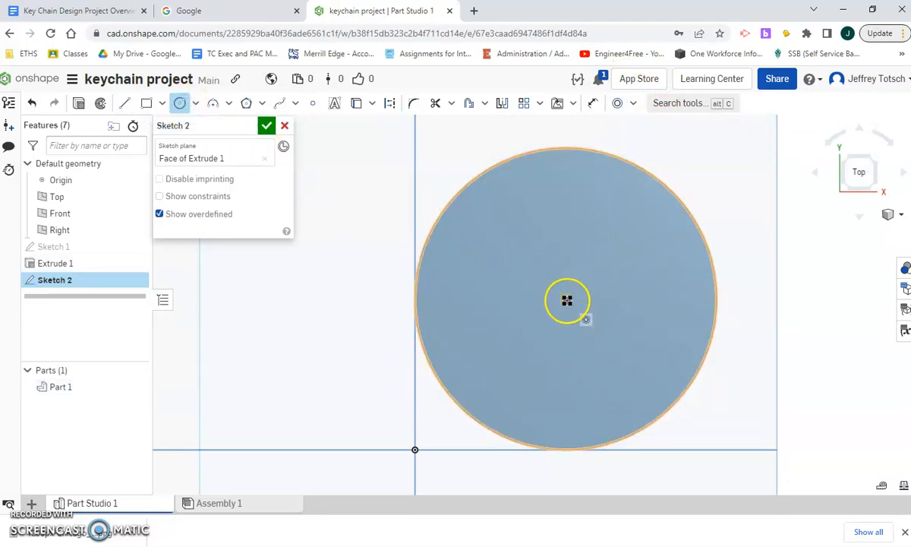
Step: Sketch a narrow triangle from the disc's centre, with a vertical side about 0.91 in long and a slanted side about 0.72 in long returning to the centre
{"action": "left_click", "coordinate": [125, 103]}
{"action": "left_click_drag", "start_coordinate": [569, 299], "coordinate": [562, 221]}
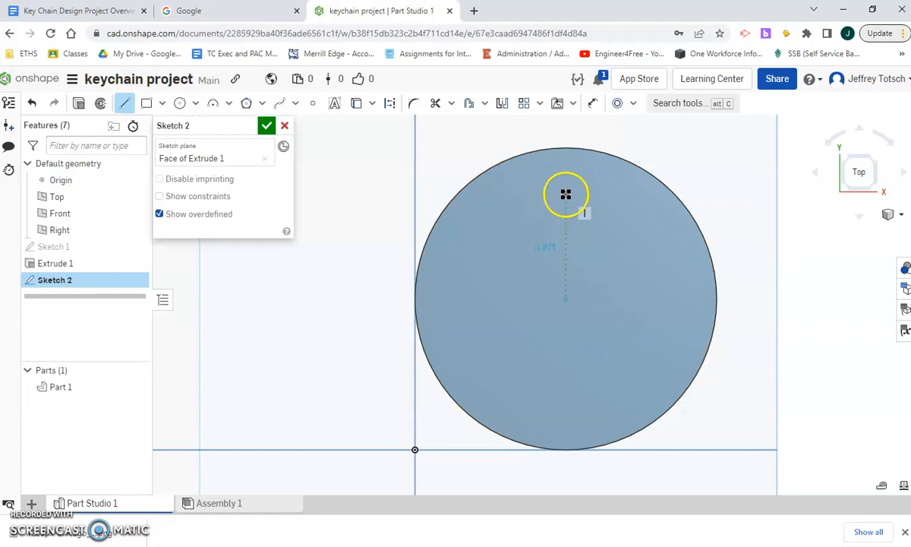
{"action": "left_click", "coordinate": [565, 189]}
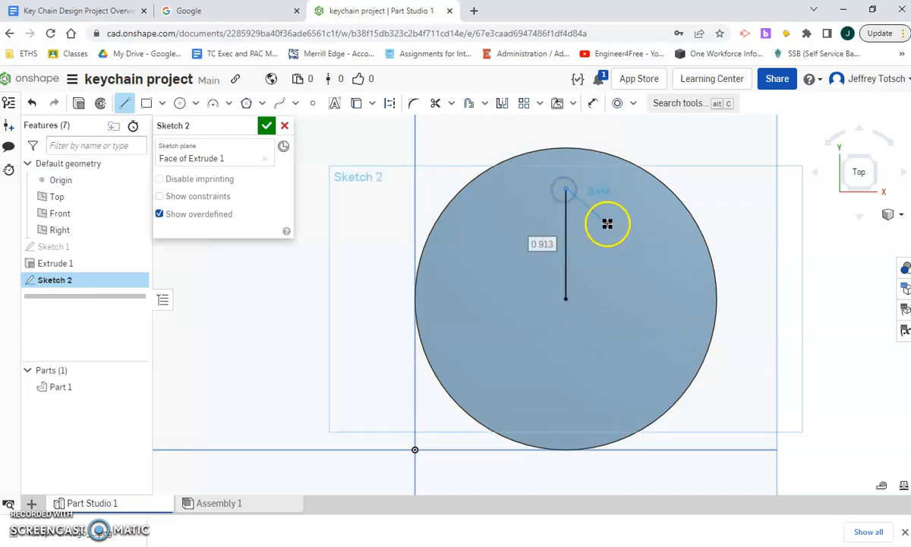
{"action": "left_click", "coordinate": [606, 221]}
{"action": "left_click", "coordinate": [566, 297]}
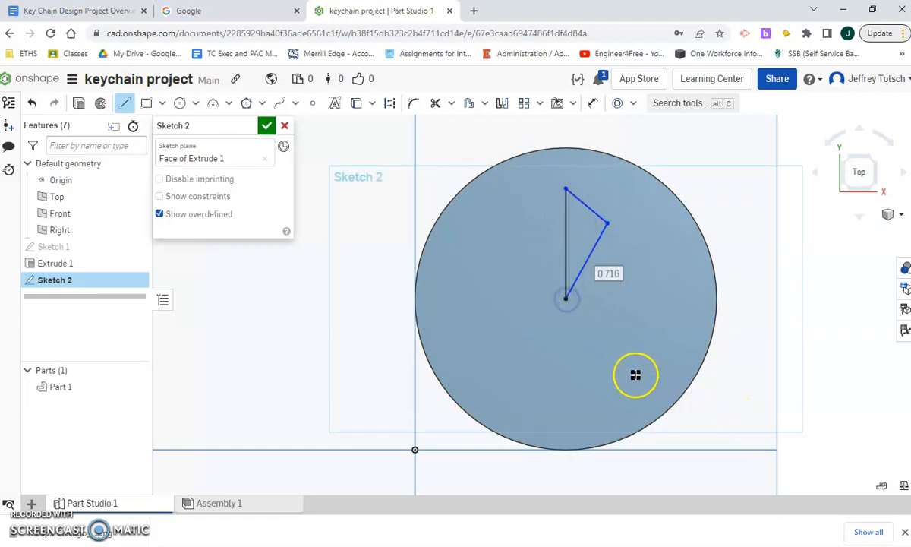
{"action": "left_click", "coordinate": [471, 104]}
{"action": "left_click", "coordinate": [566, 224]}
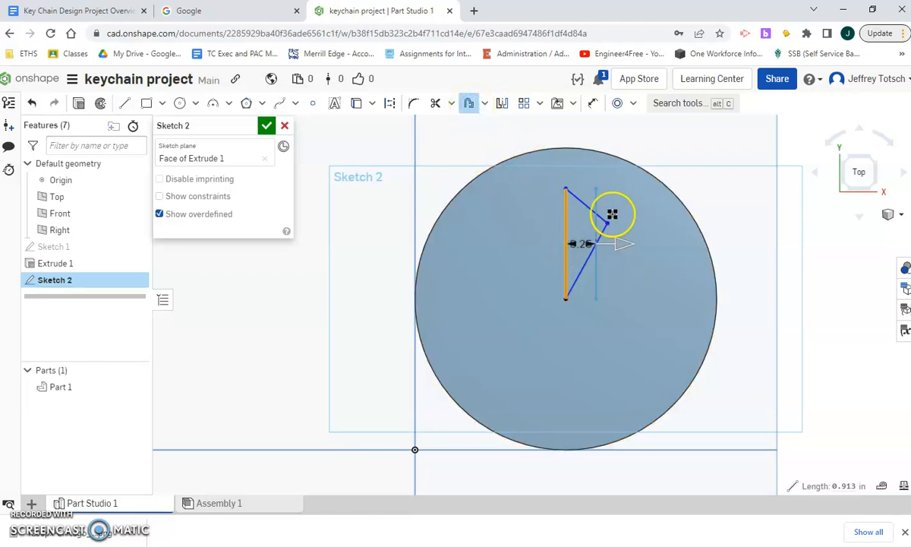
{"action": "scroll", "coordinate": [594, 197], "scroll_direction": "up", "scroll_amount": 3}
{"action": "left_click", "coordinate": [593, 222]}
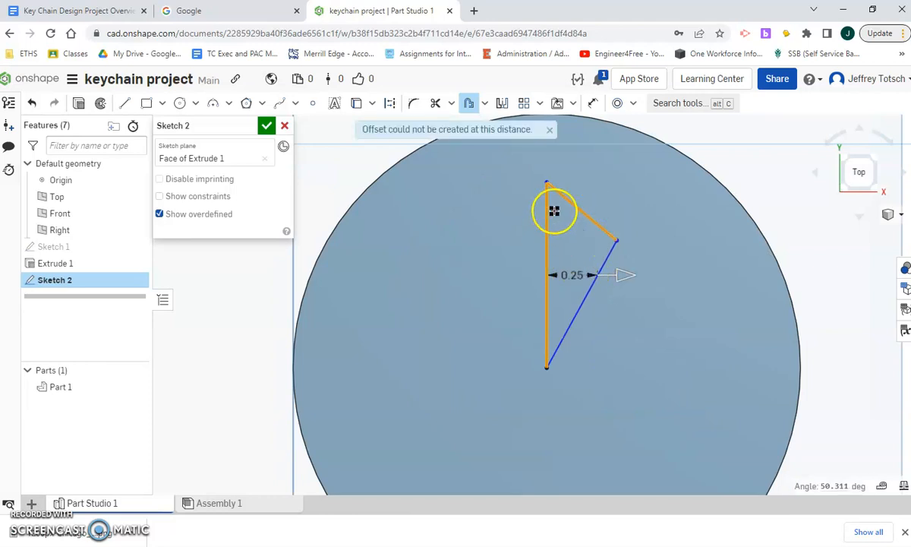
{"action": "key", "text": "Escape"}
Step: Try to offset all three sides of the triangle outward and set the offset distance to 0.25 in
{"action": "left_click", "coordinate": [468, 101]}
{"action": "left_click", "coordinate": [545, 247]}
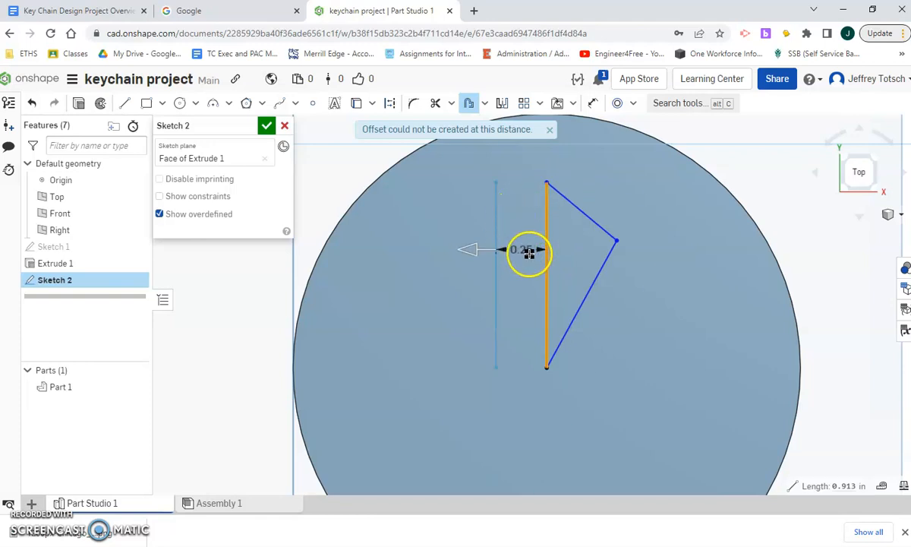
{"action": "left_click", "coordinate": [582, 209]}
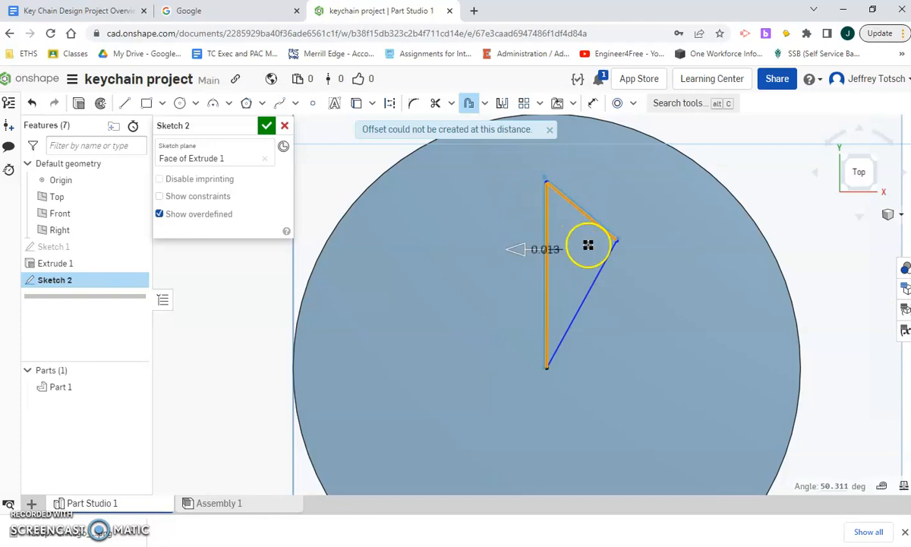
{"action": "scroll", "coordinate": [589, 236], "scroll_direction": "up", "scroll_amount": 4}
{"action": "left_click", "coordinate": [637, 259]}
{"action": "scroll", "coordinate": [643, 301], "scroll_direction": "down", "scroll_amount": 3}
{"action": "scroll", "coordinate": [582, 277], "scroll_direction": "up", "scroll_amount": 3}
{"action": "scroll", "coordinate": [602, 308], "scroll_direction": "down", "scroll_amount": 2}
{"action": "scroll", "coordinate": [583, 263], "scroll_direction": "up", "scroll_amount": 2}
{"action": "scroll", "coordinate": [591, 312], "scroll_direction": "up", "scroll_amount": 1}
{"action": "scroll", "coordinate": [565, 305], "scroll_direction": "up", "scroll_amount": 2}
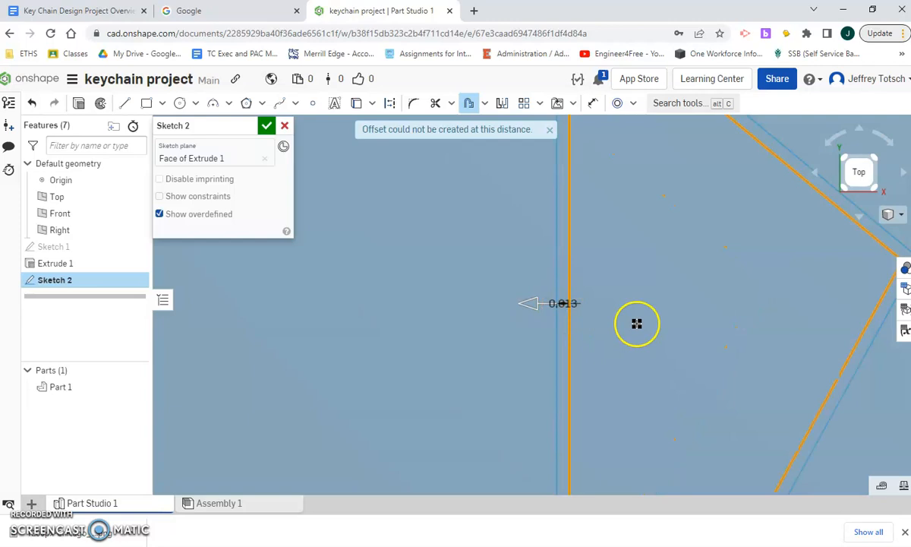
{"action": "left_click", "coordinate": [598, 304]}
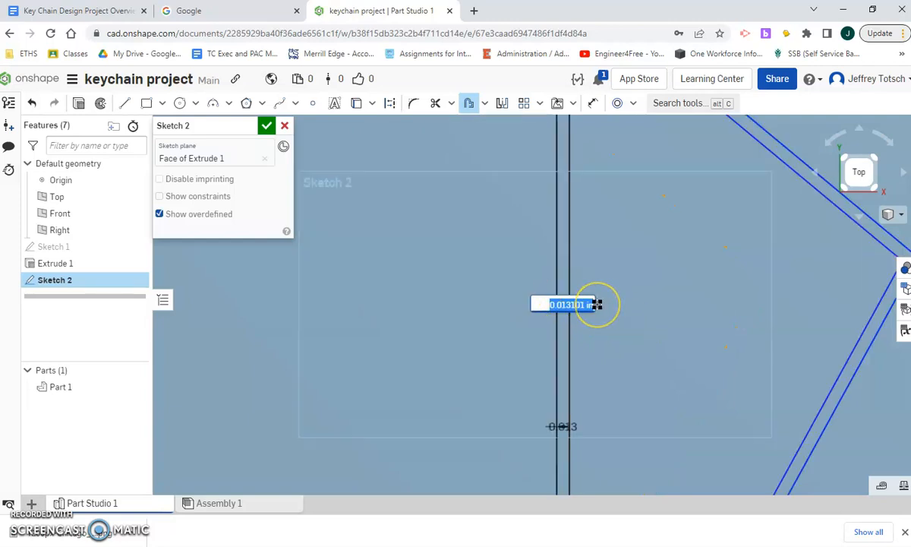
{"action": "type", "text": "5"}
{"action": "key", "text": "Return"}
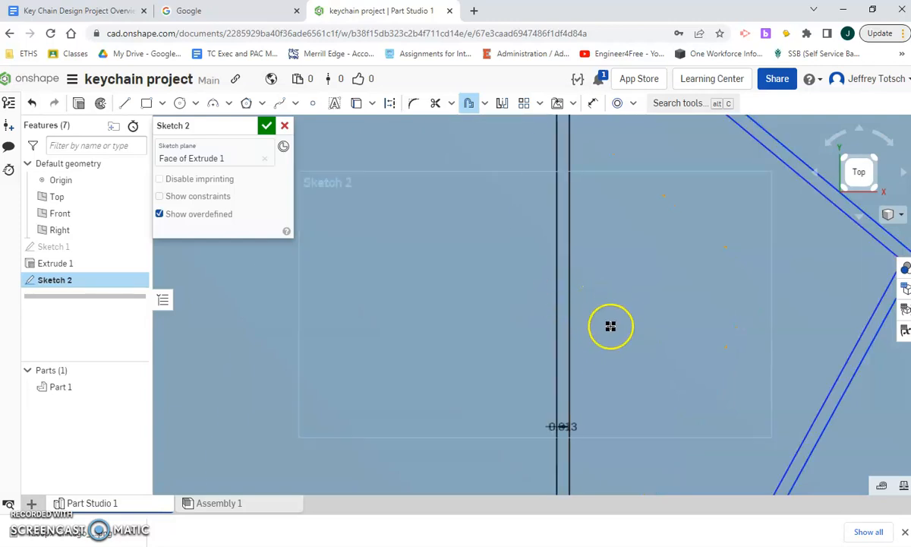
Step: Undo the offset distance change and the offset of the triangle
{"action": "scroll", "coordinate": [610, 325], "scroll_direction": "down", "scroll_amount": 5}
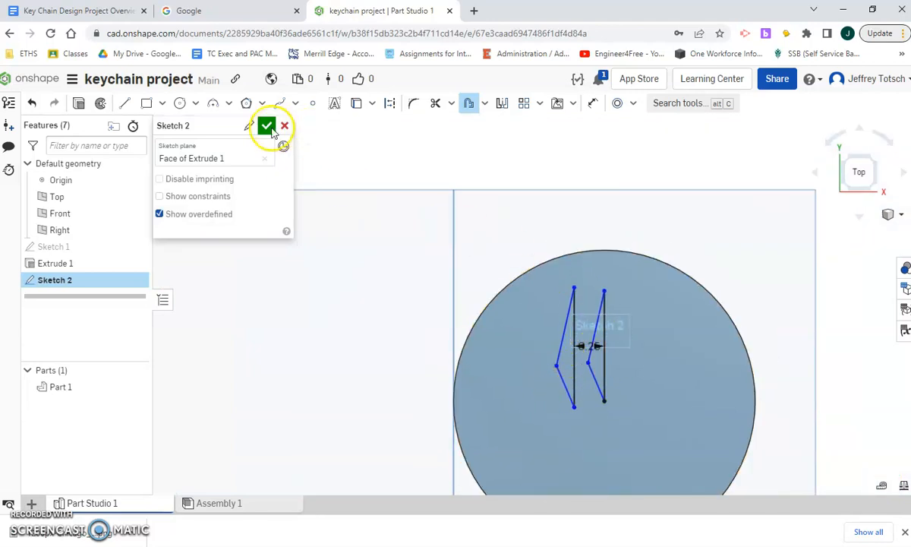
{"action": "left_click", "coordinate": [30, 102]}
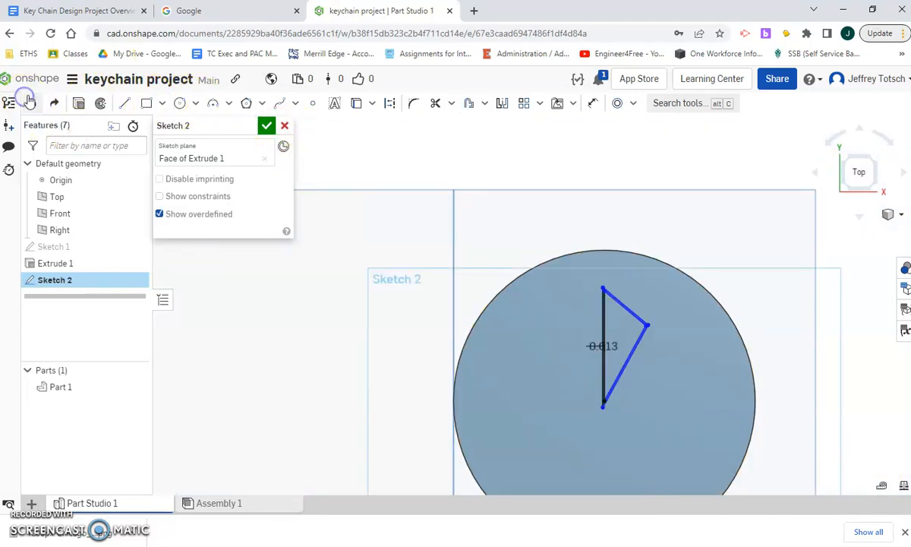
{"action": "left_click", "coordinate": [34, 104]}
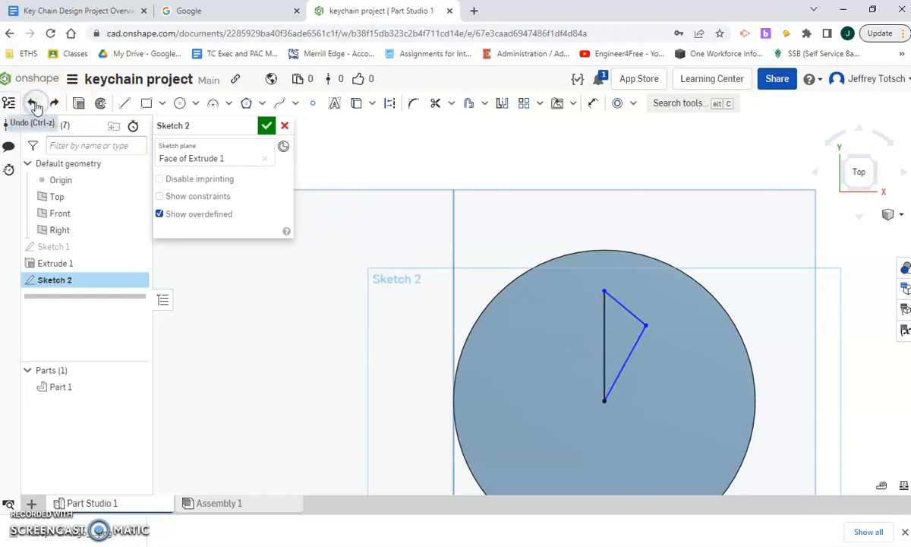
Step: Mirror the triangle's two slanted sides about its vertical line to form a kite shape
{"action": "scroll", "coordinate": [667, 397], "scroll_direction": "up", "scroll_amount": 5}
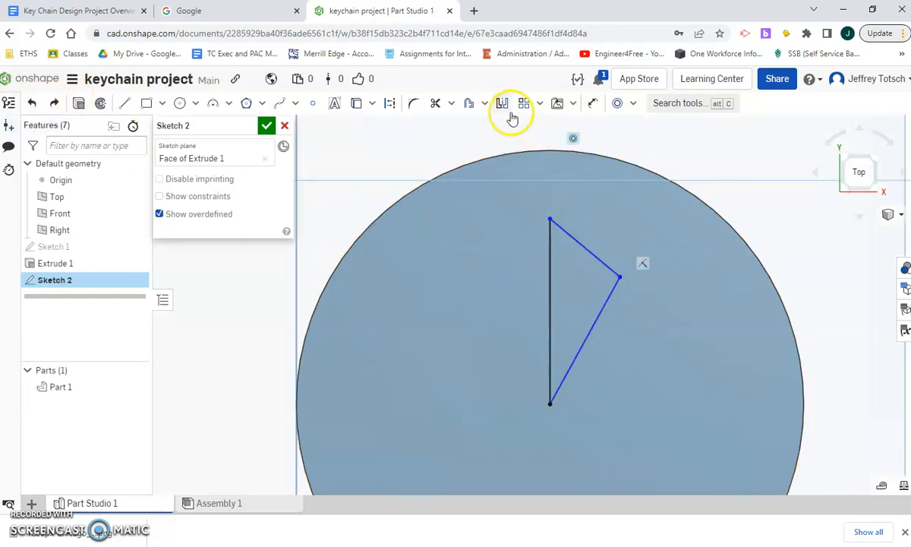
{"action": "left_click", "coordinate": [504, 111]}
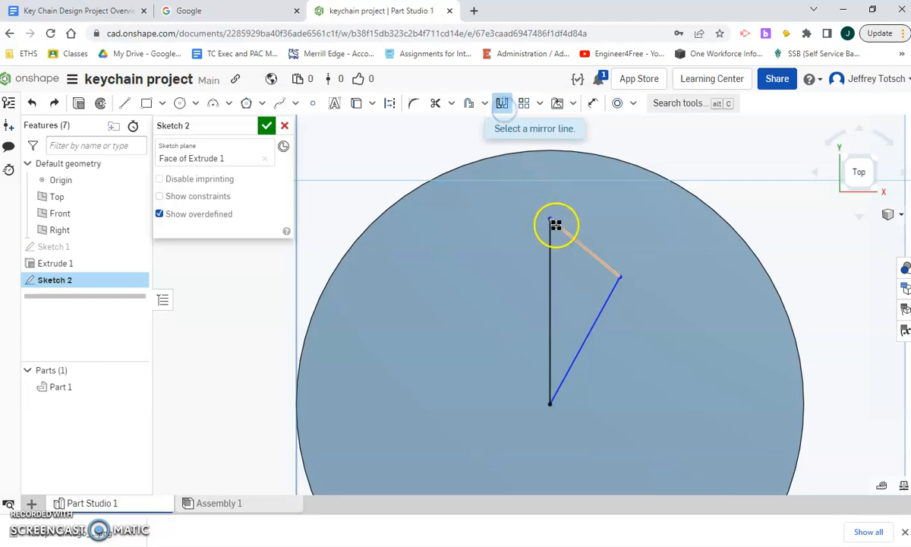
{"action": "left_click", "coordinate": [547, 260]}
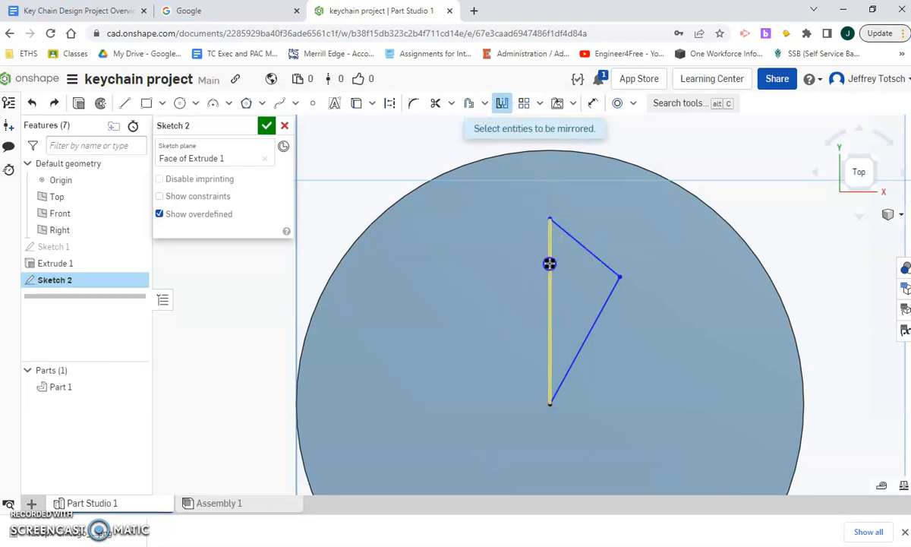
{"action": "left_click", "coordinate": [587, 249]}
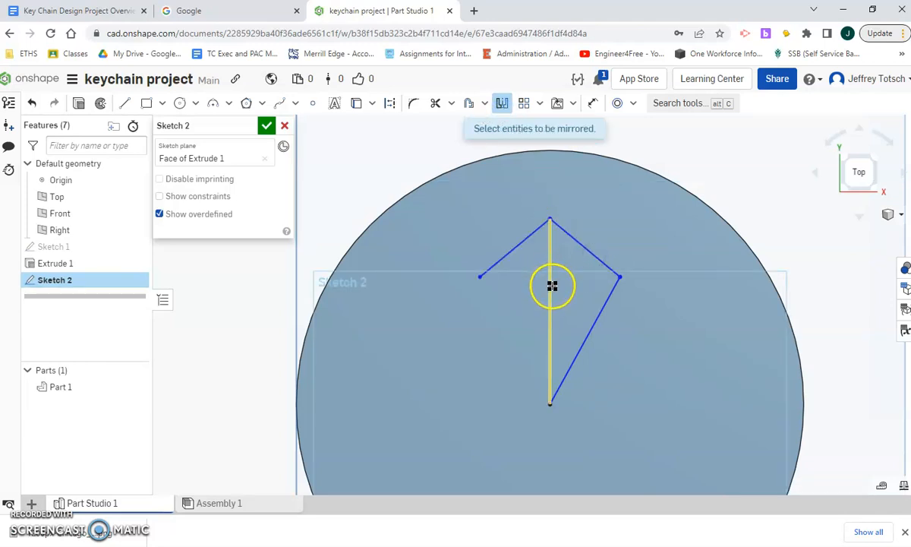
{"action": "left_click", "coordinate": [581, 356]}
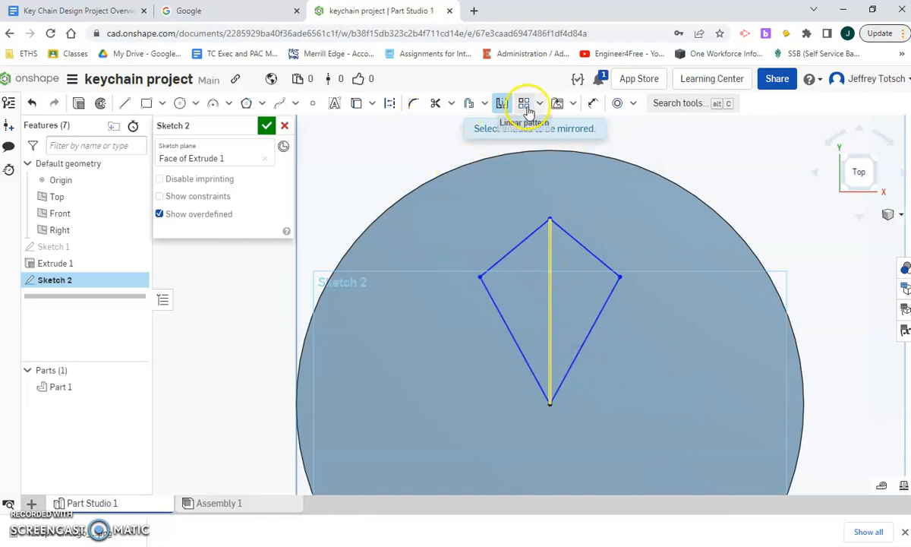
{"action": "left_click", "coordinate": [498, 103]}
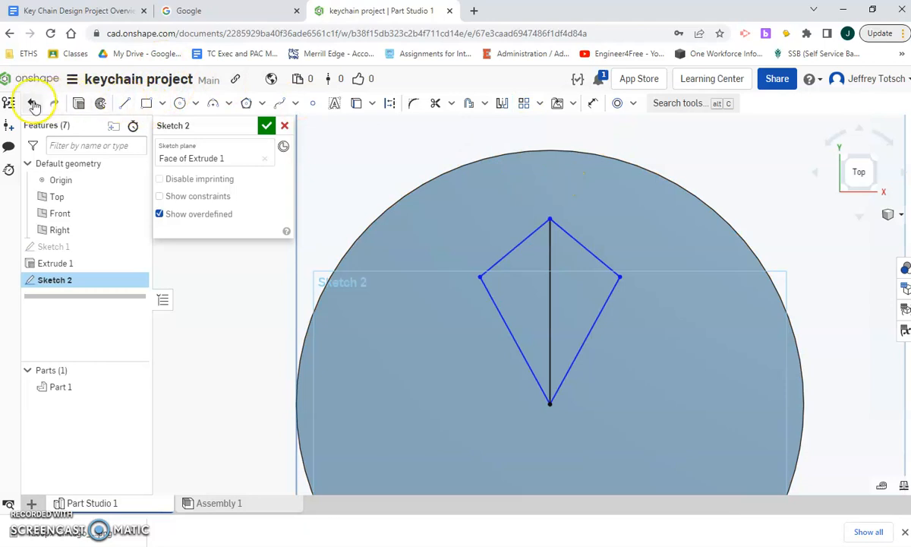
Step: Try a linear pattern of the triangle's three sides with 3 instances about 0.61 in apart horizontally and 2 about 0.85 in apart vertically
{"action": "left_click", "coordinate": [542, 108]}
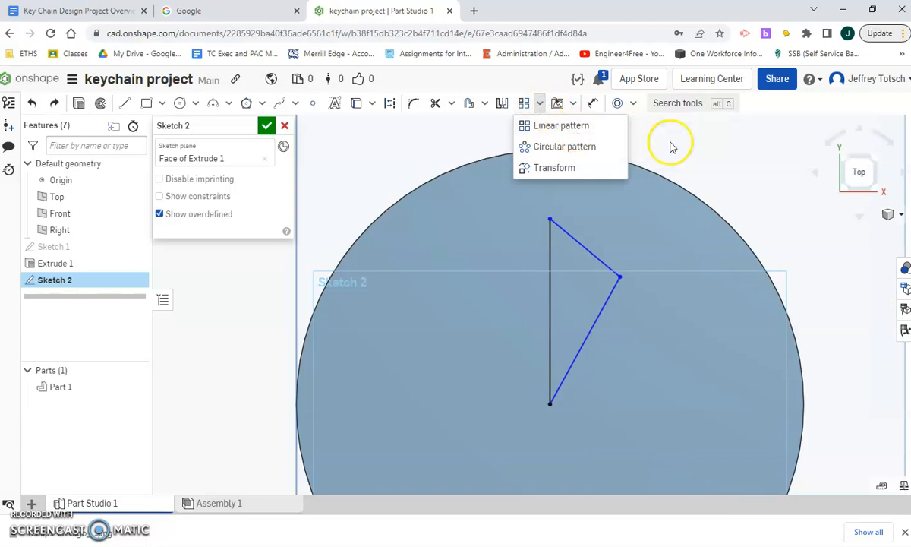
{"action": "left_click", "coordinate": [573, 131]}
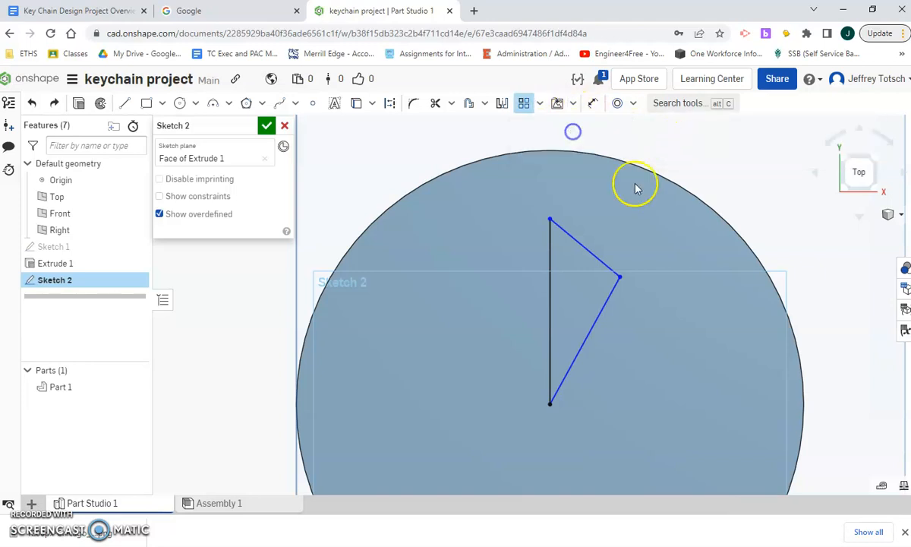
{"action": "left_click", "coordinate": [591, 252]}
{"action": "left_click", "coordinate": [546, 311]}
{"action": "left_click", "coordinate": [596, 326]}
{"action": "scroll", "coordinate": [676, 349], "scroll_direction": "down", "scroll_amount": 5}
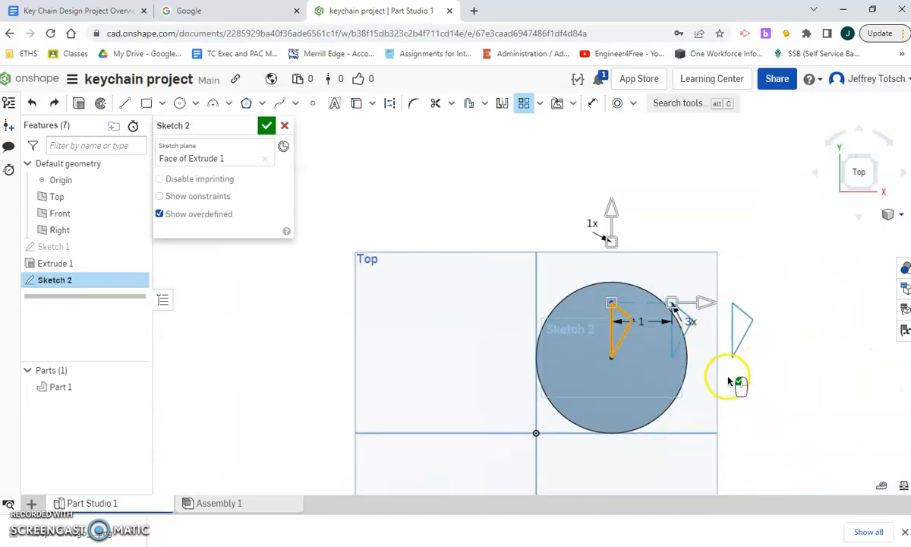
{"action": "middle_click_drag", "start_coordinate": [733, 383], "coordinate": [666, 342]}
{"action": "left_click_drag", "start_coordinate": [573, 273], "coordinate": [608, 245]}
{"action": "left_click_drag", "start_coordinate": [545, 187], "coordinate": [573, 186]}
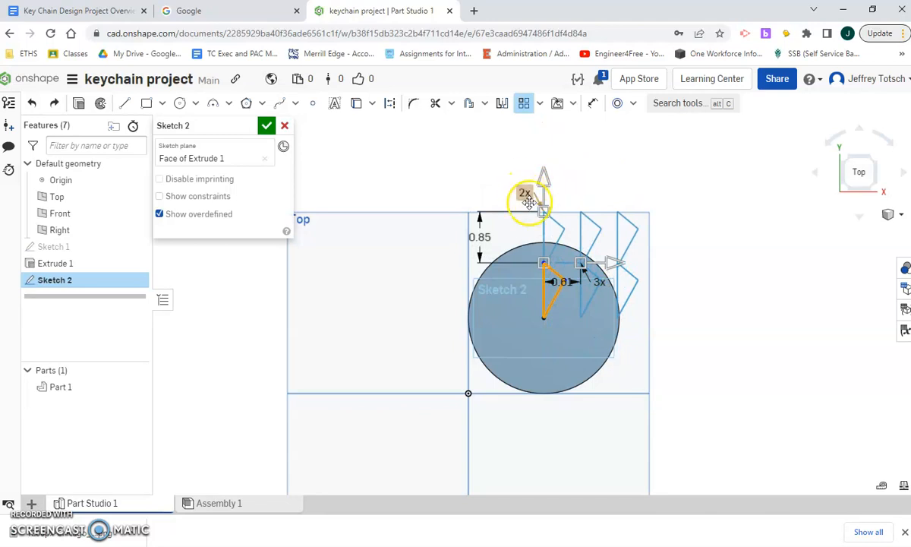
{"action": "key", "text": "Escape"}
Step: Create a circular pattern of the triangle's three sides and move its pivot from the origin to the disc's centre
{"action": "scroll", "coordinate": [552, 275], "scroll_direction": "up", "scroll_amount": 4}
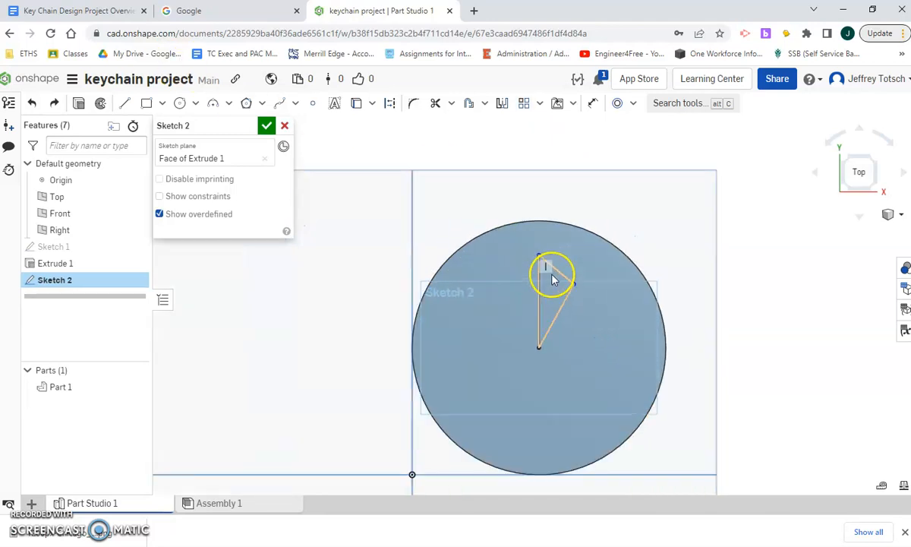
{"action": "middle_click_drag", "start_coordinate": [691, 278], "coordinate": [676, 236]}
{"action": "left_click", "coordinate": [541, 104]}
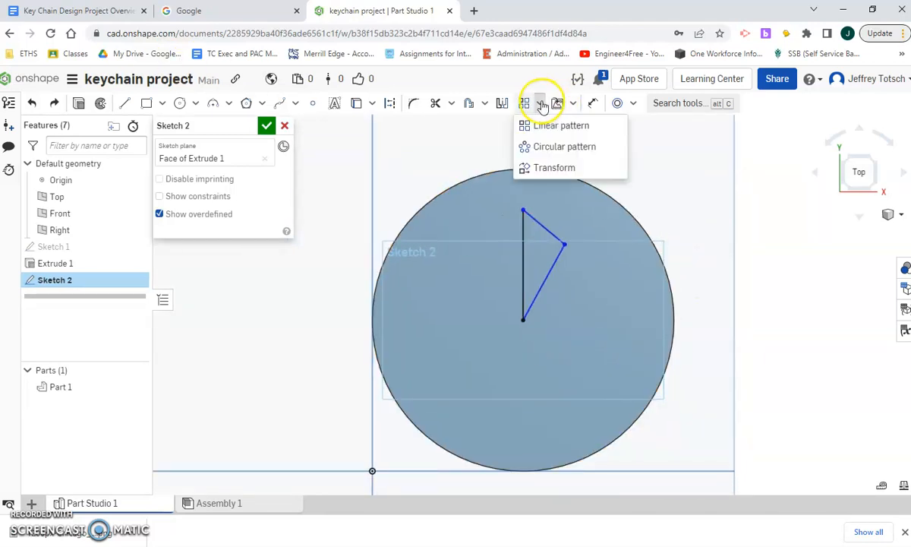
{"action": "left_click", "coordinate": [564, 148]}
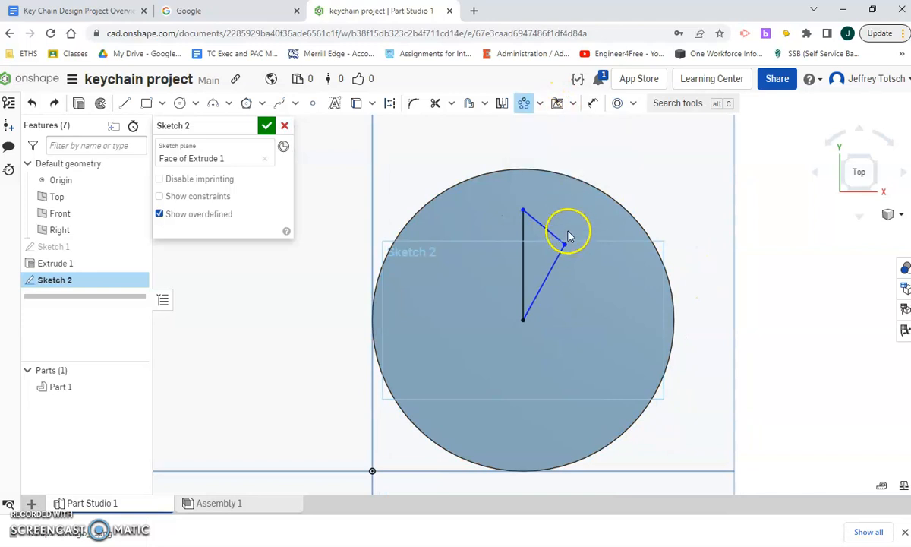
{"action": "left_click", "coordinate": [552, 235]}
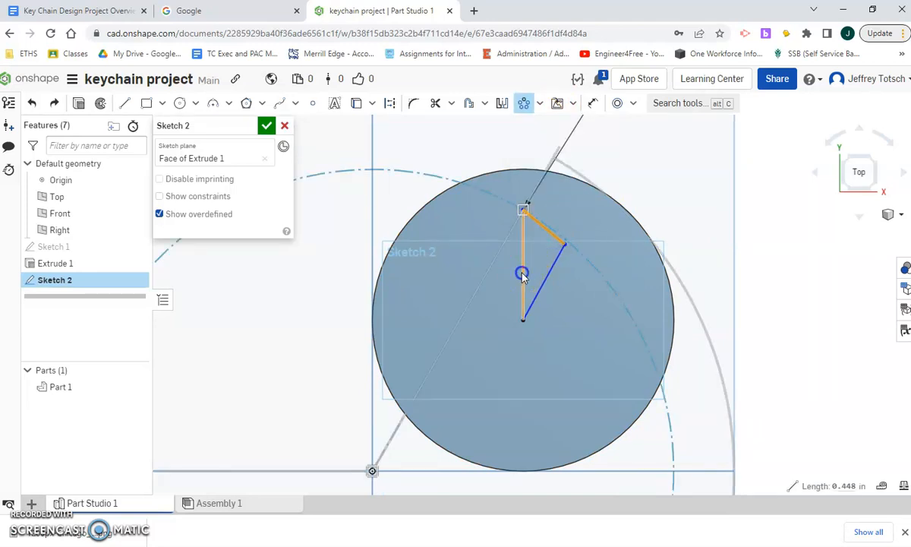
{"action": "left_click", "coordinate": [540, 290]}
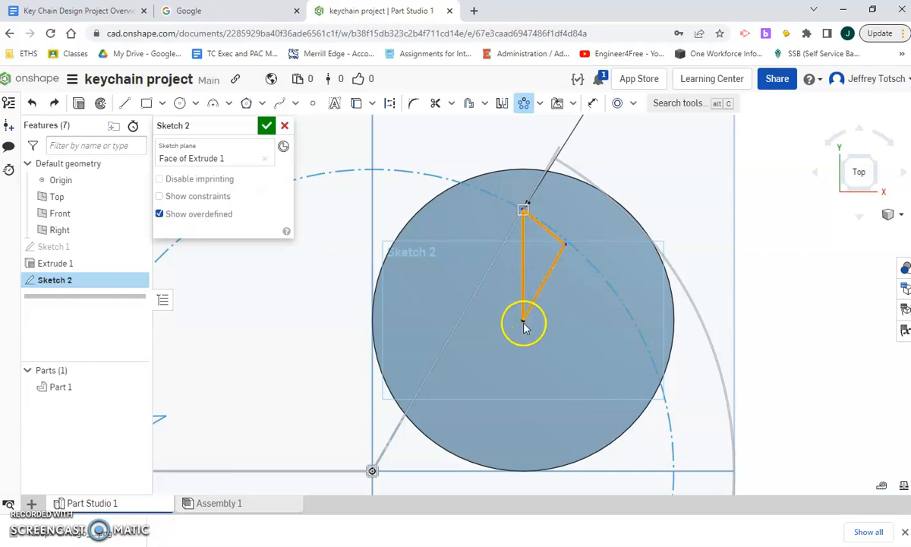
{"action": "scroll", "coordinate": [524, 337], "scroll_direction": "down", "scroll_amount": 5}
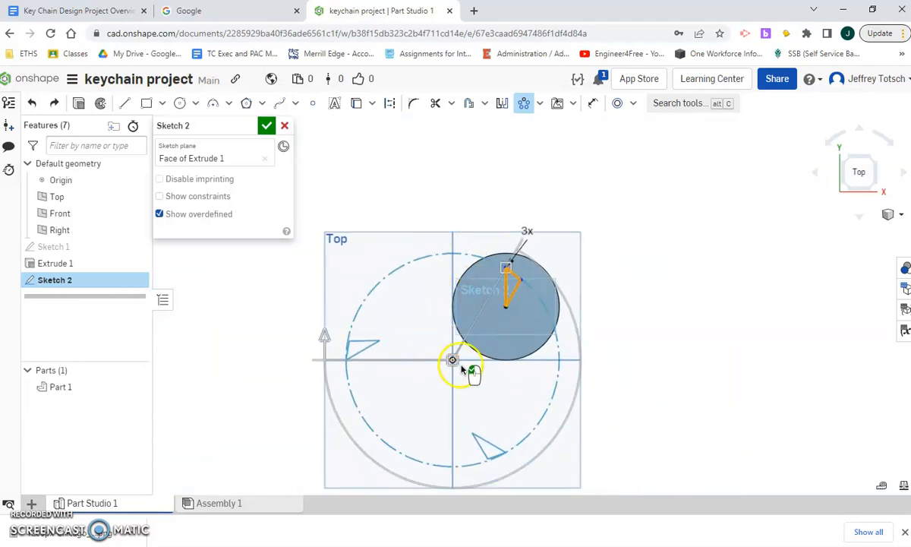
{"action": "scroll", "coordinate": [450, 363], "scroll_direction": "up", "scroll_amount": 2}
{"action": "left_click_drag", "start_coordinate": [449, 358], "coordinate": [519, 287]}
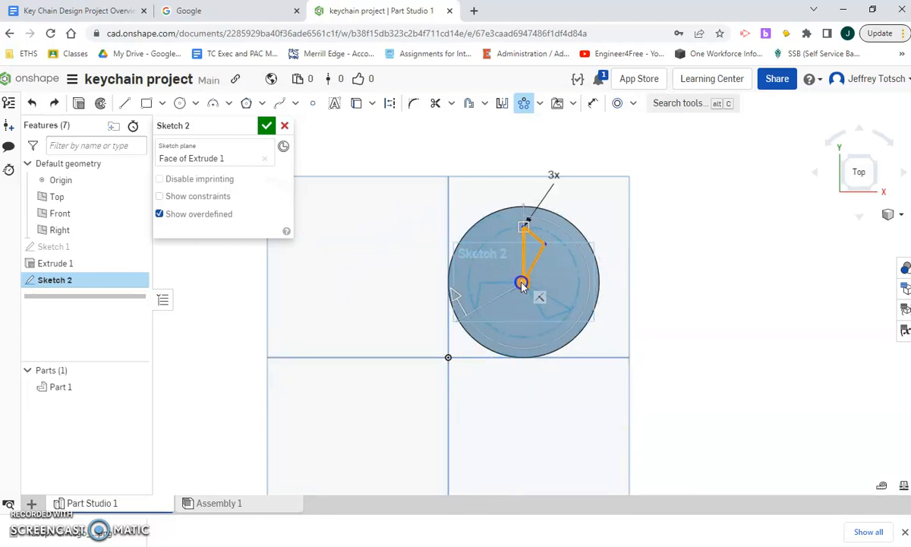
Step: Set the circular pattern to 6 instances and finish the sketch
{"action": "scroll", "coordinate": [562, 304], "scroll_direction": "up", "scroll_amount": 3}
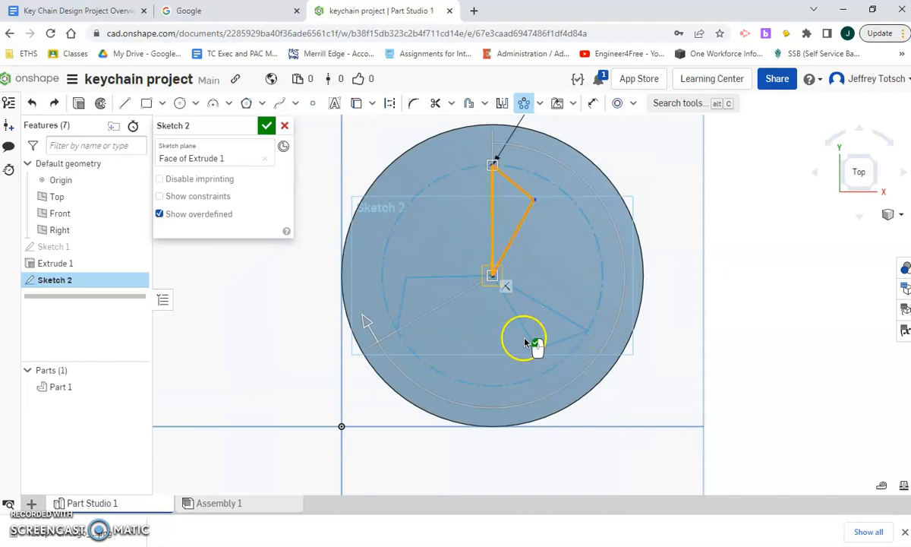
{"action": "scroll", "coordinate": [509, 327], "scroll_direction": "down", "scroll_amount": 2}
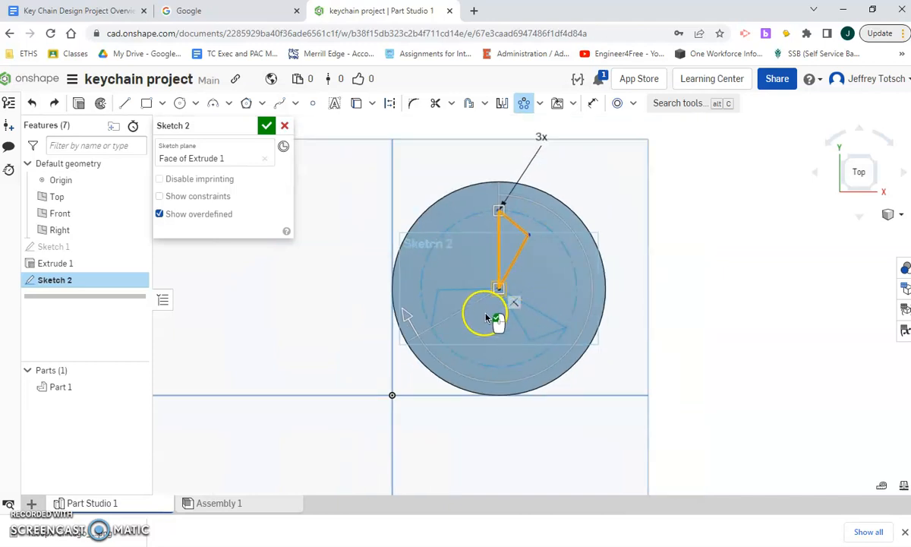
{"action": "double_click", "coordinate": [542, 137]}
{"action": "type", "text": "6"}
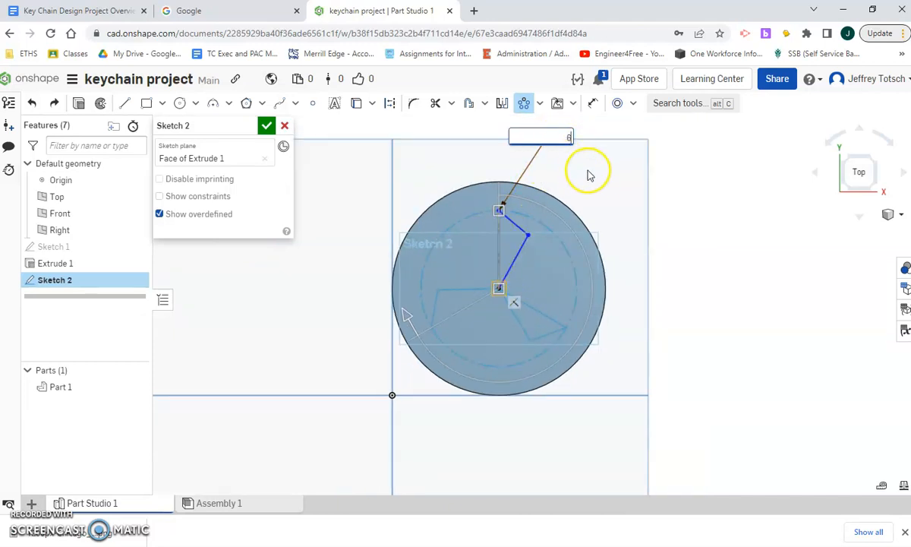
{"action": "key", "text": "Return"}
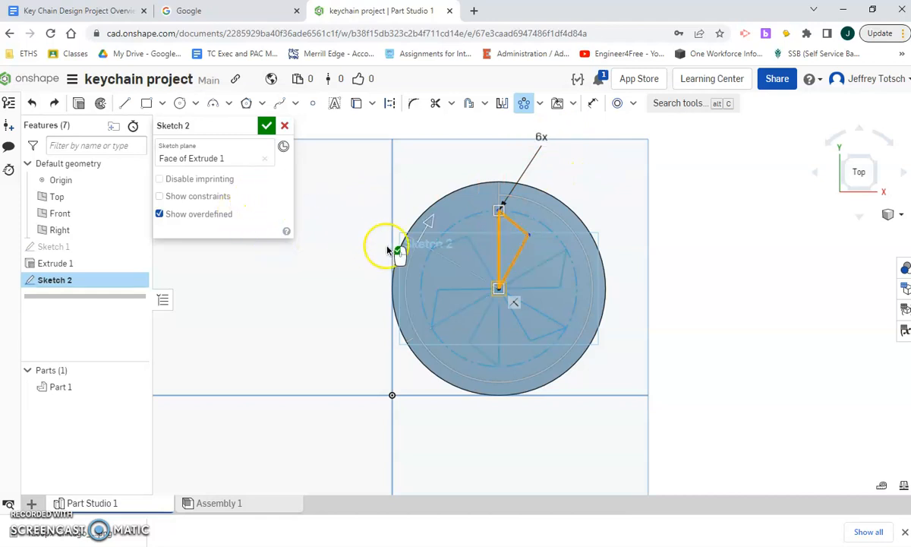
{"action": "left_click", "coordinate": [672, 267]}
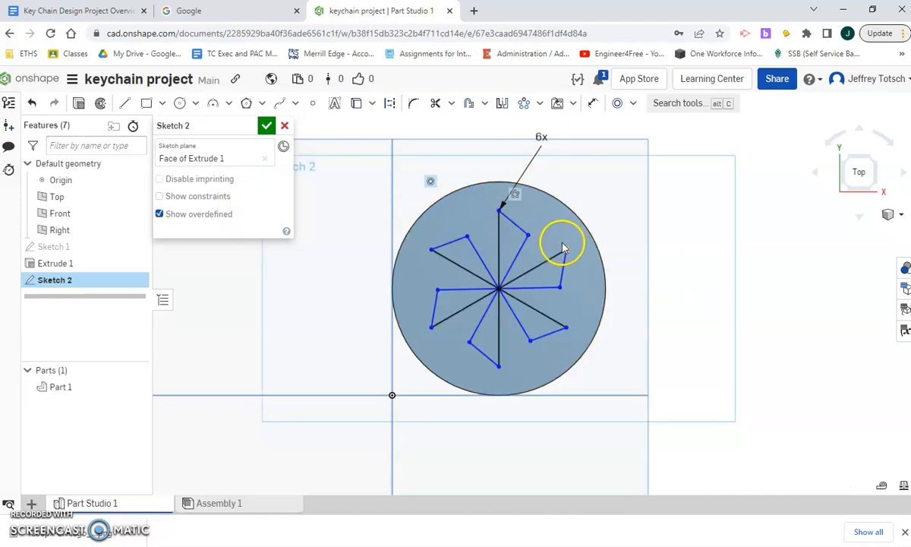
{"action": "scroll", "coordinate": [535, 296], "scroll_direction": "up", "scroll_amount": 3}
{"action": "scroll", "coordinate": [589, 314], "scroll_direction": "down", "scroll_amount": 3}
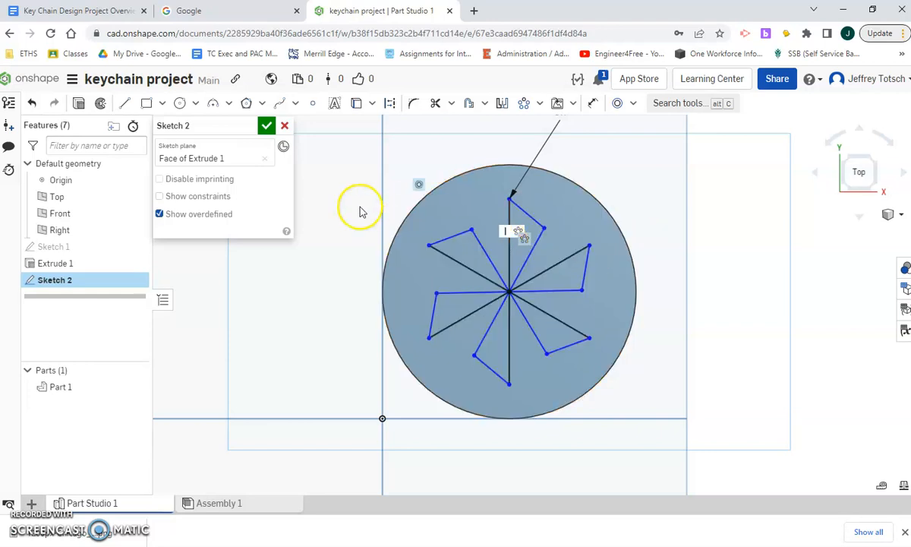
{"action": "left_click", "coordinate": [267, 126]}
{"action": "scroll", "coordinate": [461, 258], "scroll_direction": "up", "scroll_amount": 2}
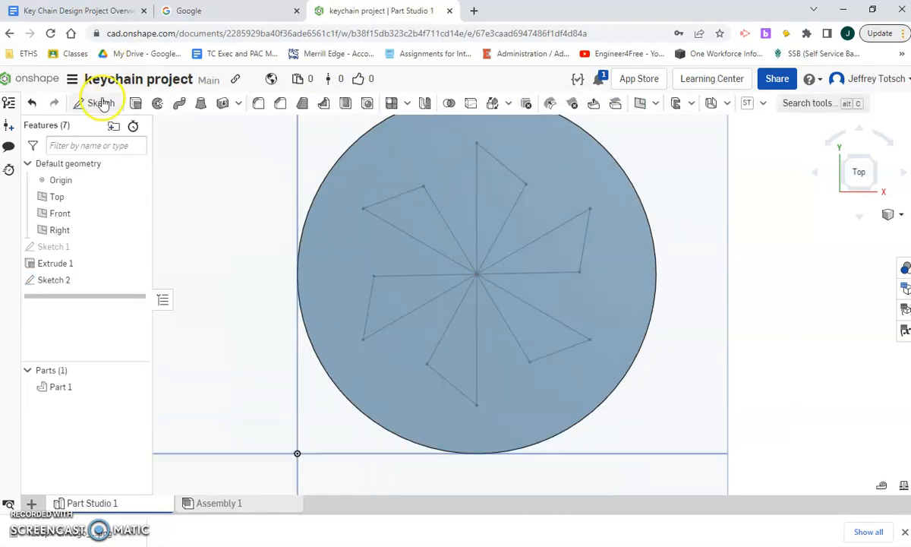
{"action": "left_click", "coordinate": [137, 103]}
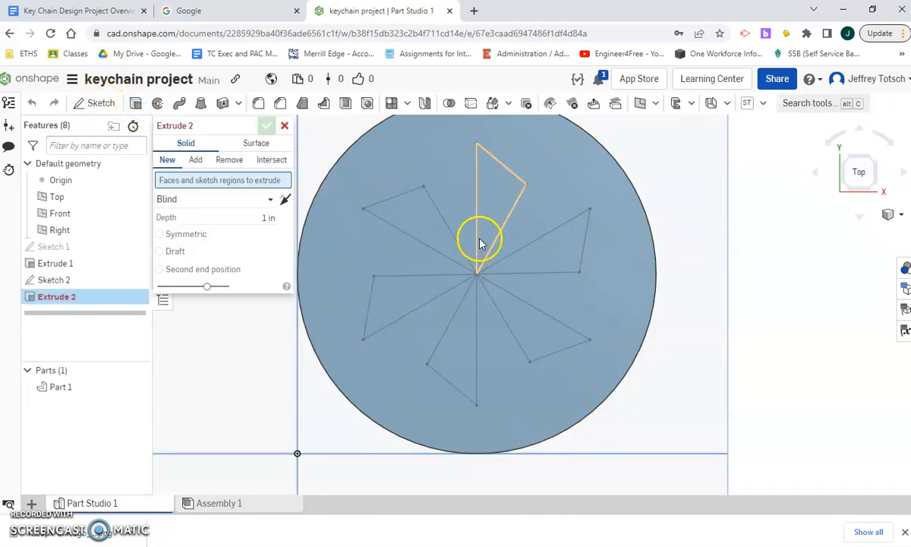
{"action": "left_click", "coordinate": [477, 275]}
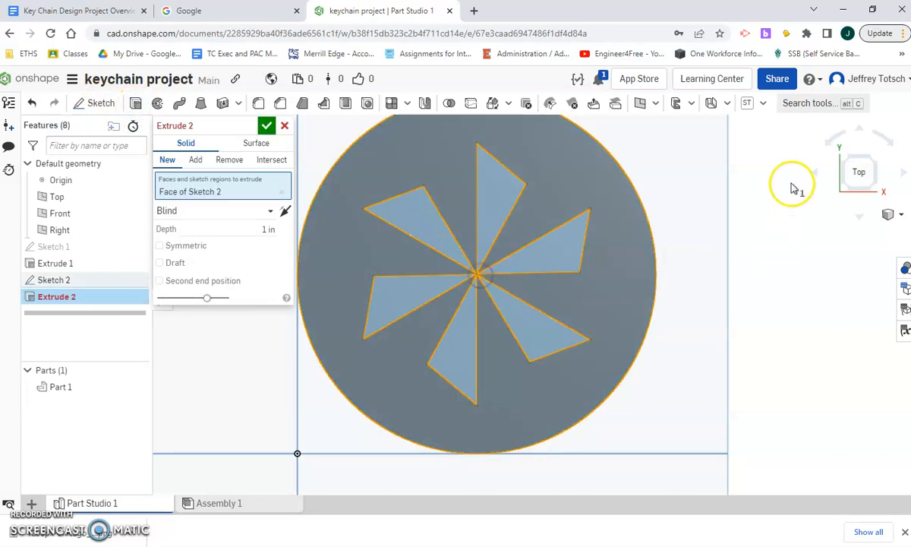
{"action": "left_click", "coordinate": [841, 186]}
{"action": "scroll", "coordinate": [503, 206], "scroll_direction": "down", "scroll_amount": 3}
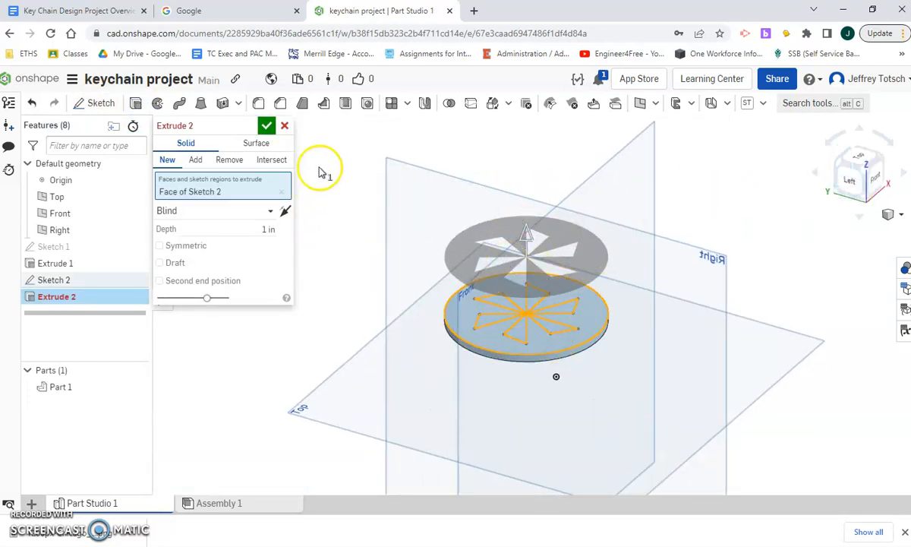
{"action": "left_click", "coordinate": [193, 167]}
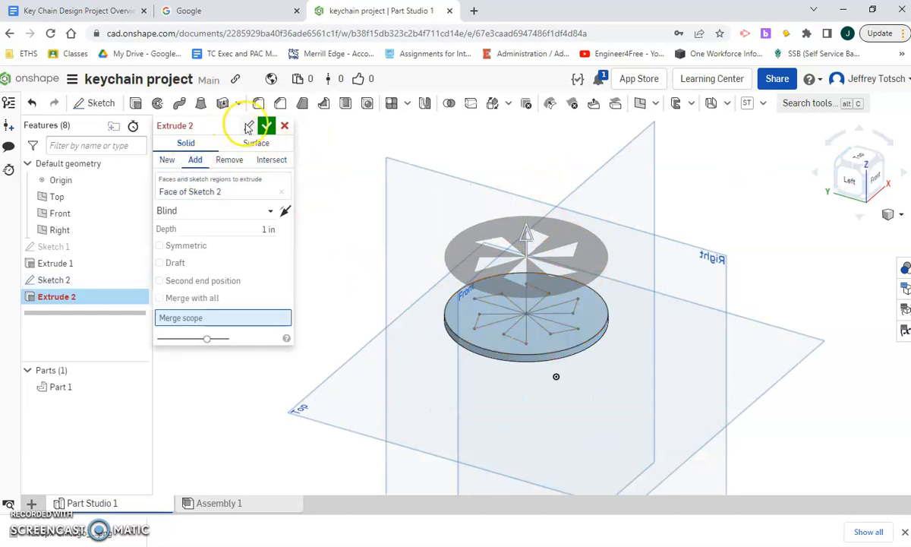
{"action": "left_click", "coordinate": [284, 126]}
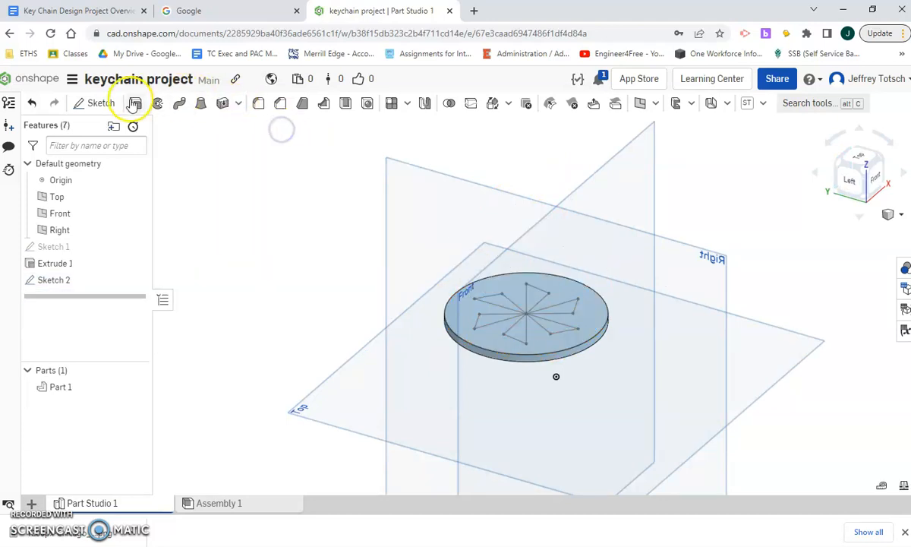
Step: Extrude the six patterned triangles upward from the disc as new parts with a depth of 0.125 in
{"action": "left_click", "coordinate": [501, 300]}
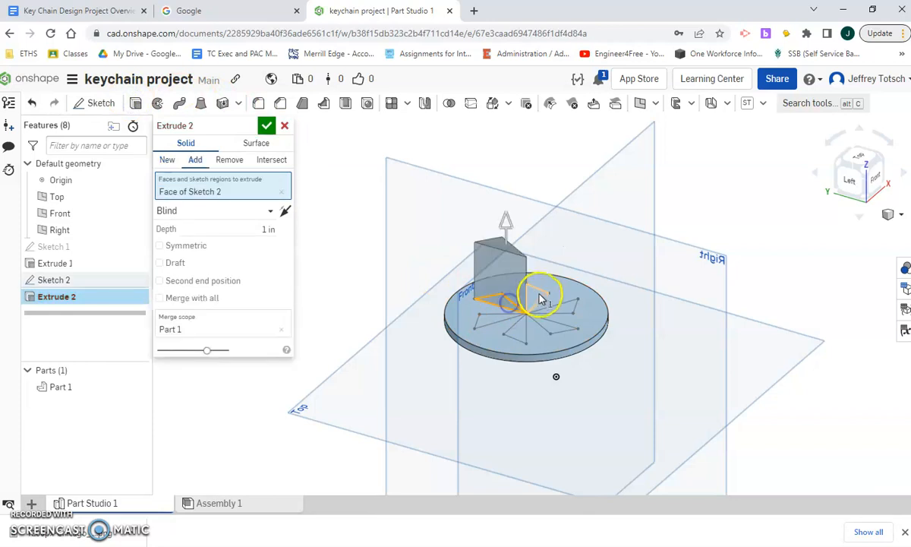
{"action": "left_click", "coordinate": [555, 307]}
{"action": "left_click", "coordinate": [560, 334]}
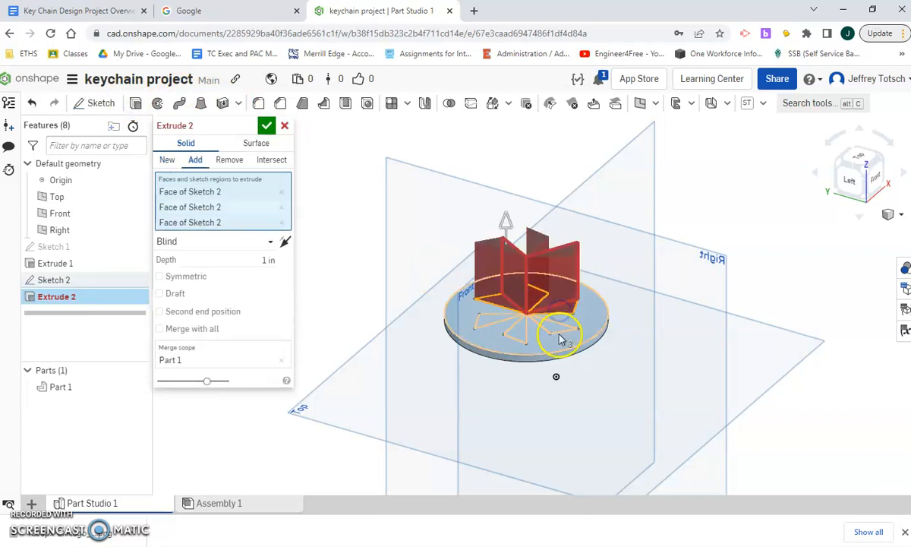
{"action": "left_click", "coordinate": [520, 334]}
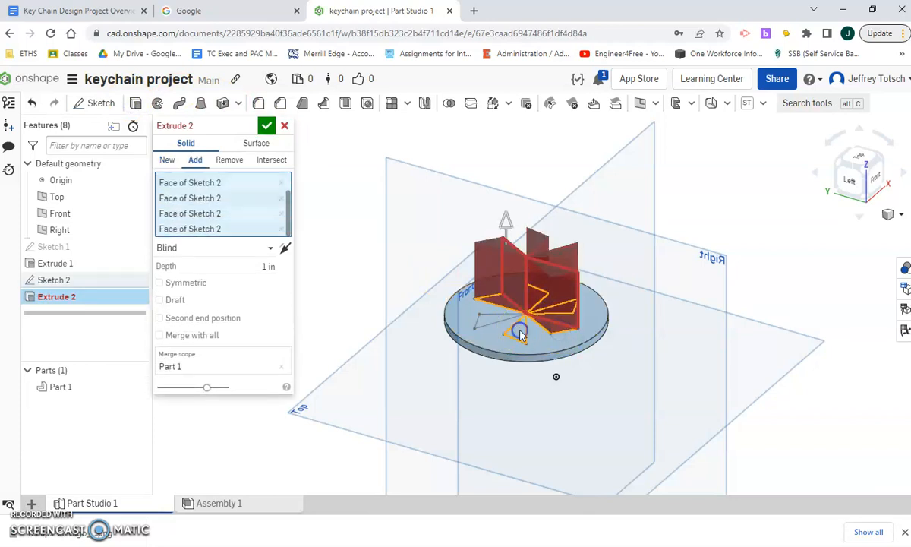
{"action": "left_click", "coordinate": [486, 324]}
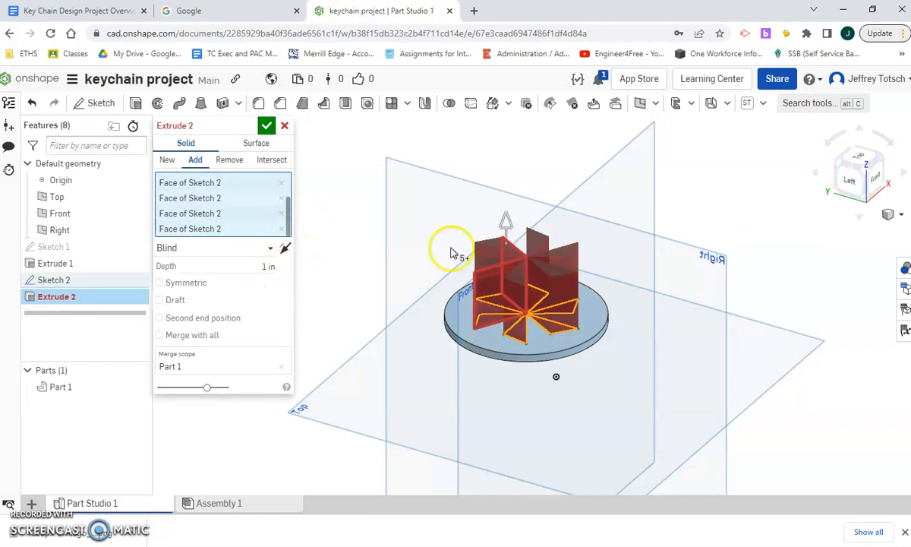
{"action": "left_click", "coordinate": [173, 162]}
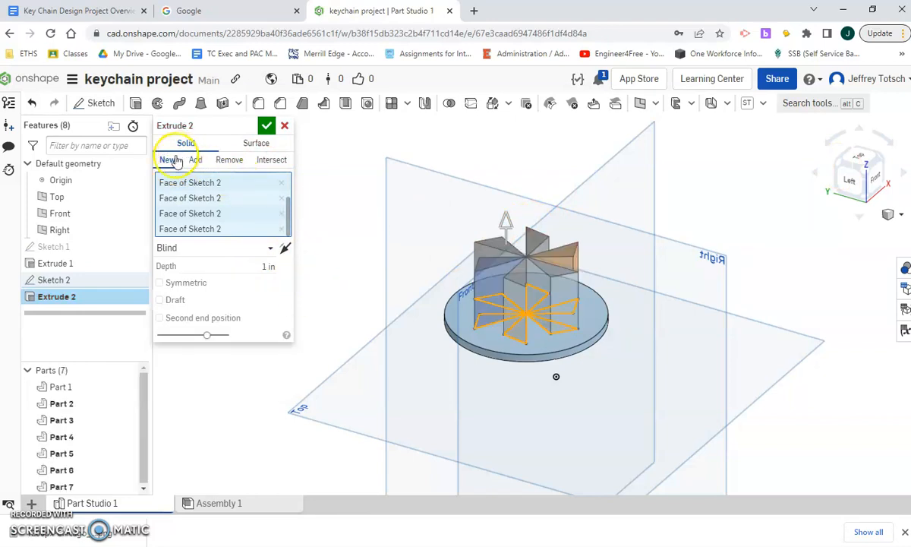
{"action": "left_click", "coordinate": [254, 264]}
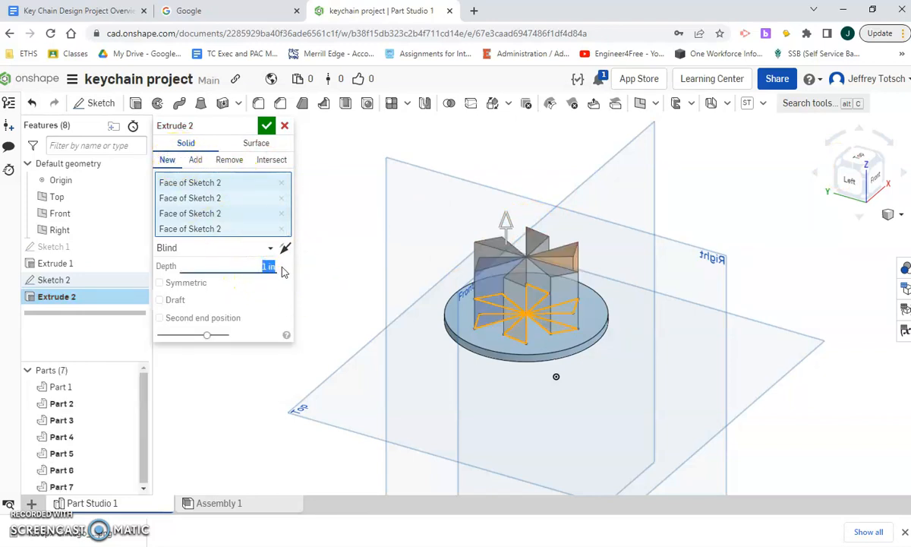
{"action": "type", "text": ".125"}
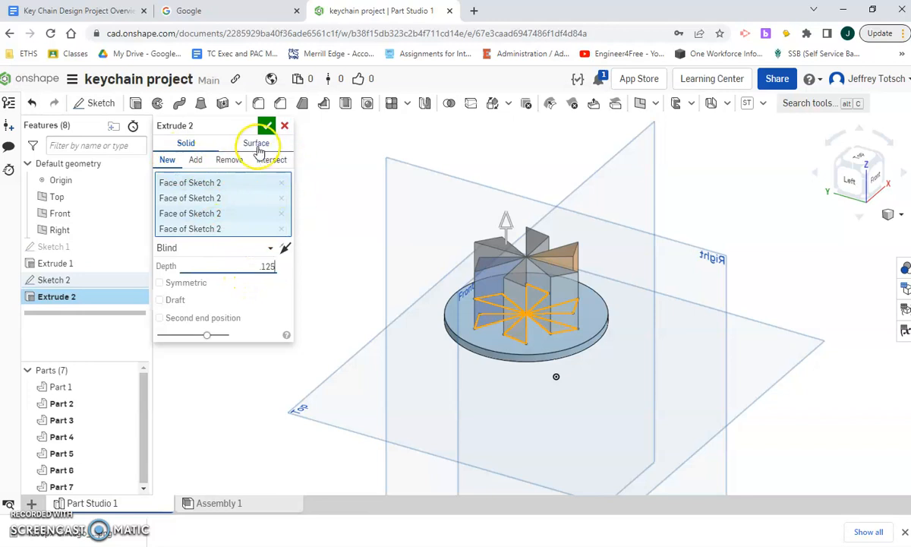
{"action": "left_click", "coordinate": [263, 128]}
Step: Fillet the disc's upper outer edge with a circular cross section
{"action": "scroll", "coordinate": [562, 266], "scroll_direction": "up", "scroll_amount": 3}
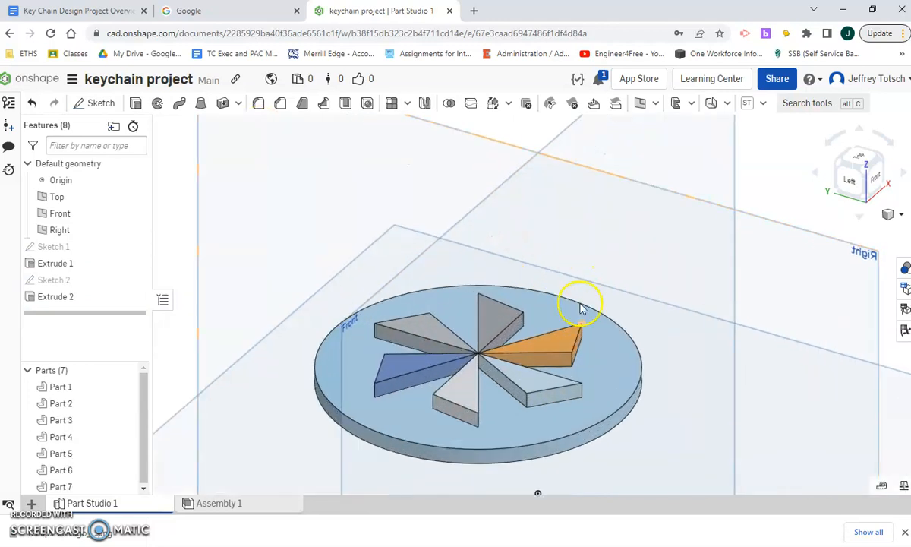
{"action": "scroll", "coordinate": [608, 418], "scroll_direction": "down", "scroll_amount": 3}
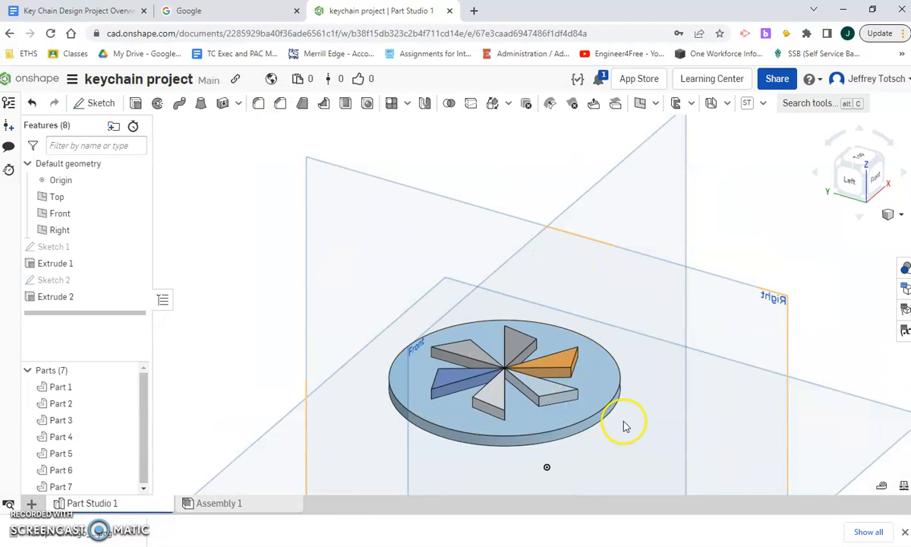
{"action": "scroll", "coordinate": [578, 380], "scroll_direction": "up", "scroll_amount": 2}
{"action": "middle_click_drag", "start_coordinate": [655, 362], "coordinate": [626, 330]}
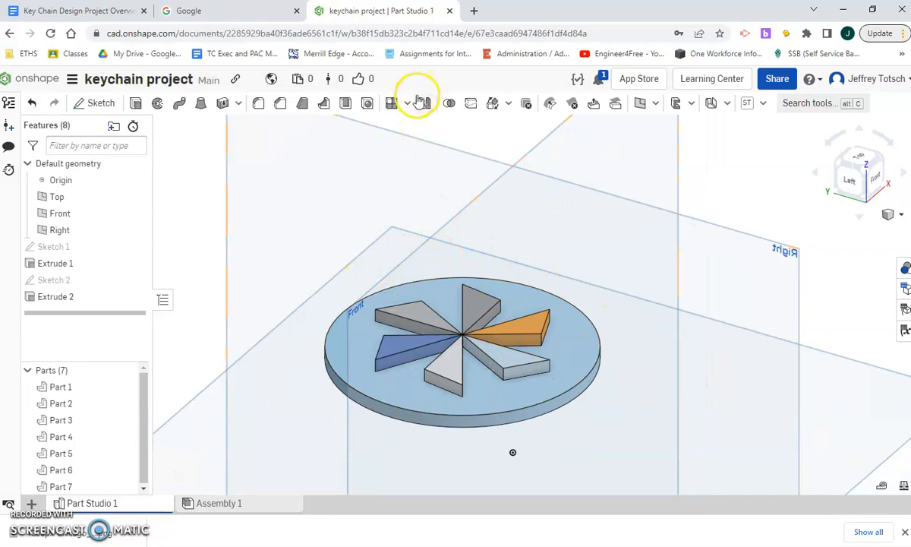
{"action": "left_click", "coordinate": [329, 357]}
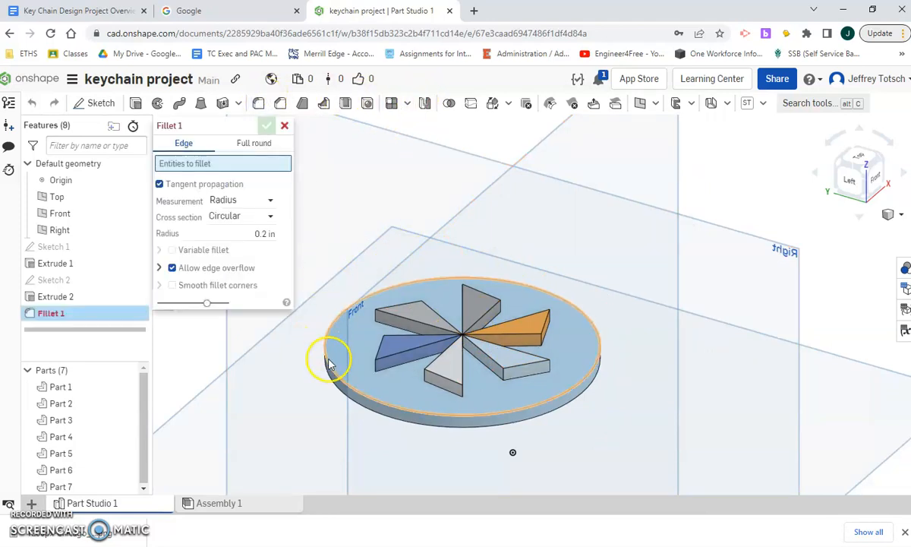
{"action": "left_click", "coordinate": [274, 248]}
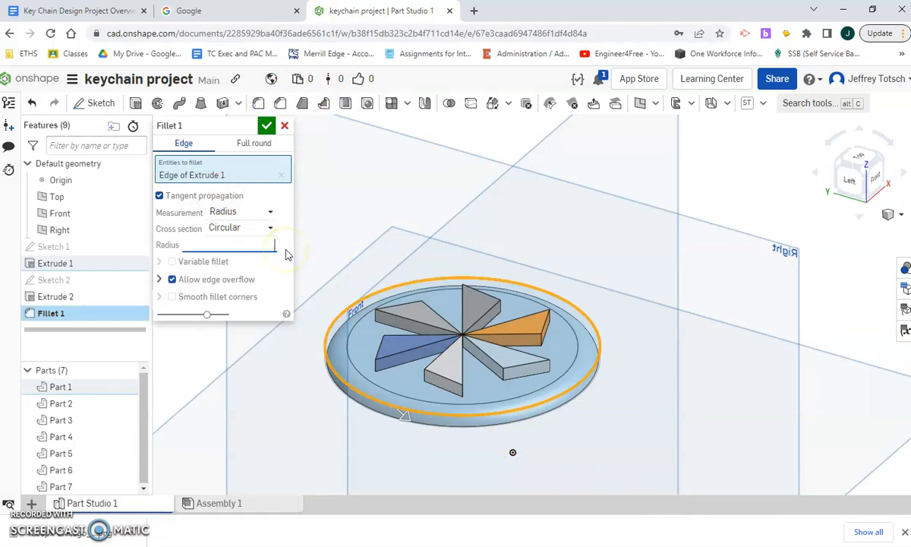
{"action": "left_click", "coordinate": [268, 126]}
{"action": "scroll", "coordinate": [434, 361], "scroll_direction": "up", "scroll_amount": 5}
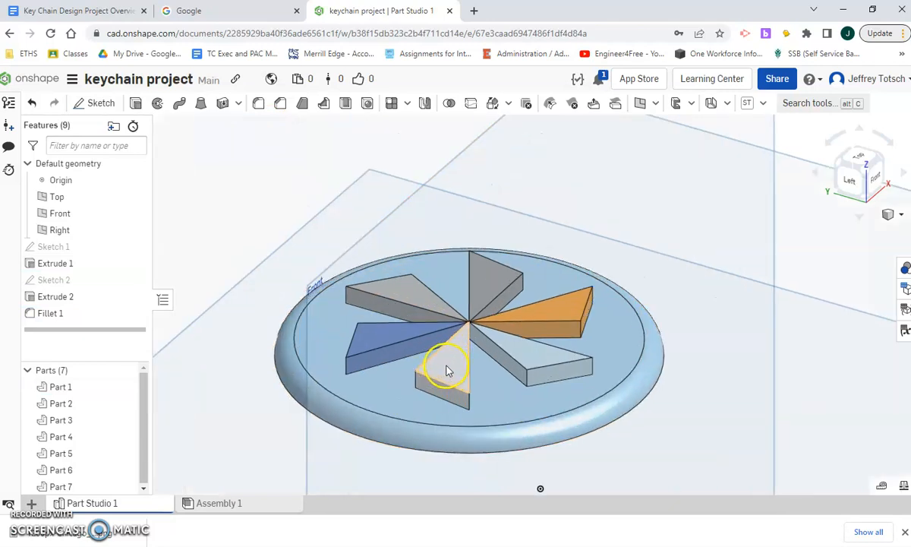
{"action": "left_click", "coordinate": [280, 103]}
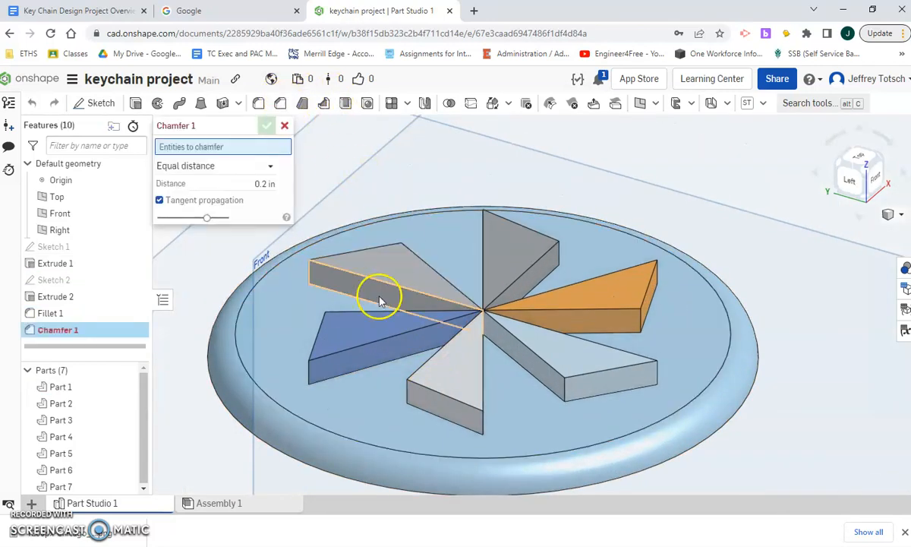
{"action": "left_click", "coordinate": [373, 347]}
{"action": "left_click", "coordinate": [482, 359]}
{"action": "left_click", "coordinate": [552, 330]}
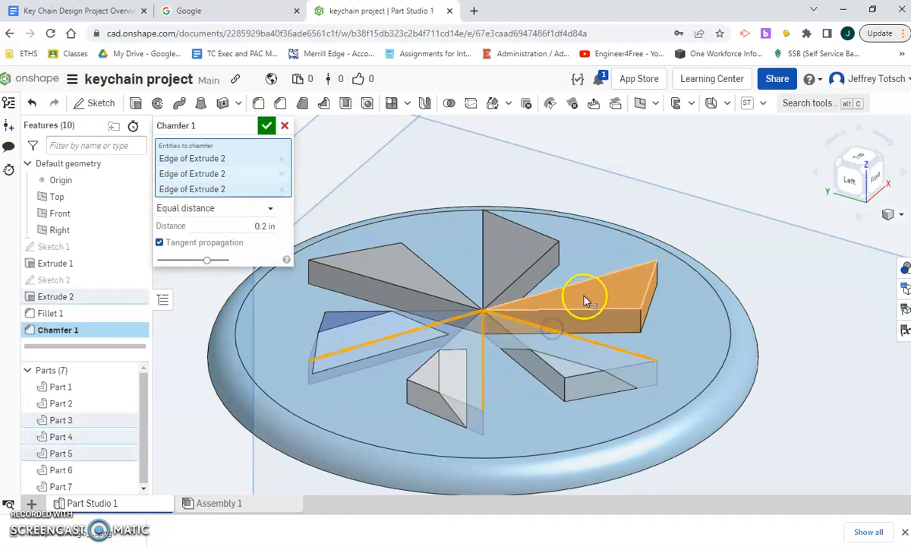
{"action": "left_click", "coordinate": [578, 286]}
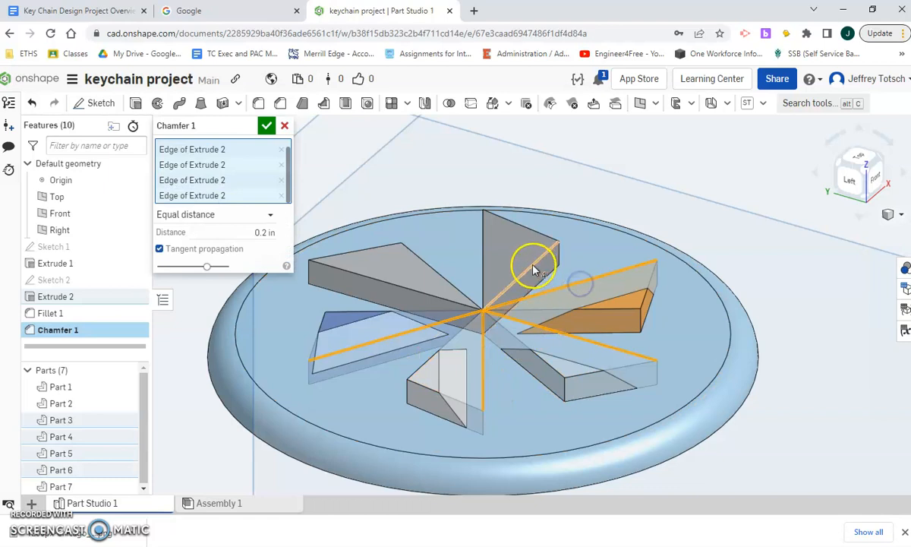
{"action": "left_click", "coordinate": [488, 257]}
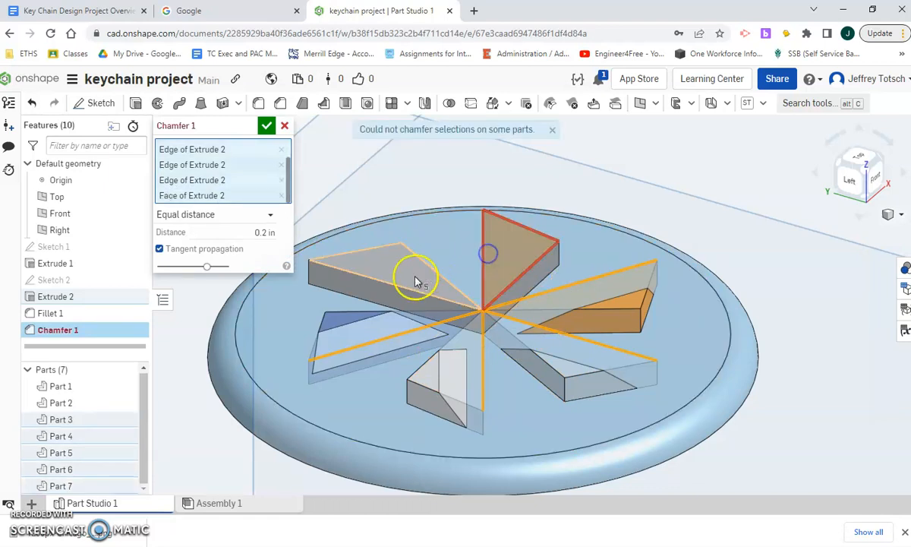
{"action": "double_click", "coordinate": [262, 234]}
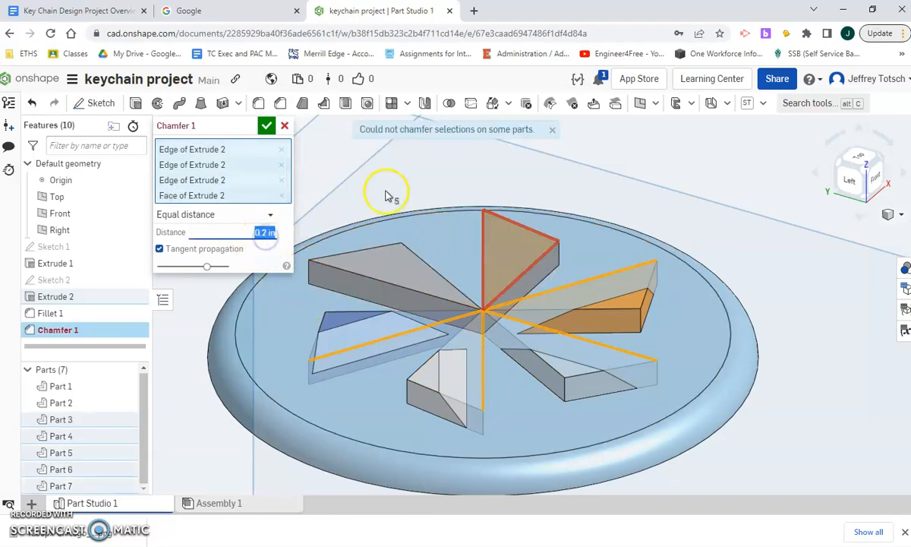
{"action": "left_click", "coordinate": [285, 126]}
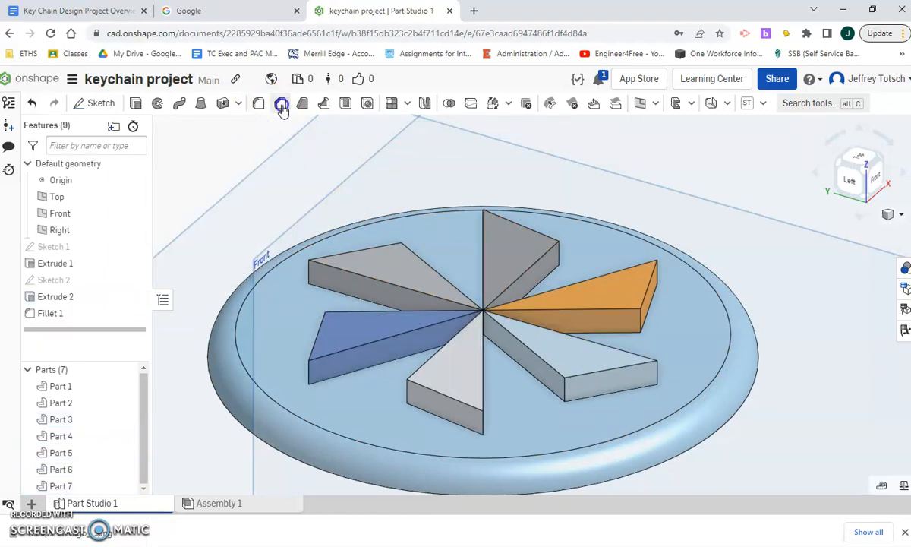
Step: Chamfer the matching long upper edge of all six blades with an equal distance of 0.0625 in
{"action": "left_click", "coordinate": [280, 104]}
{"action": "left_click", "coordinate": [411, 340]}
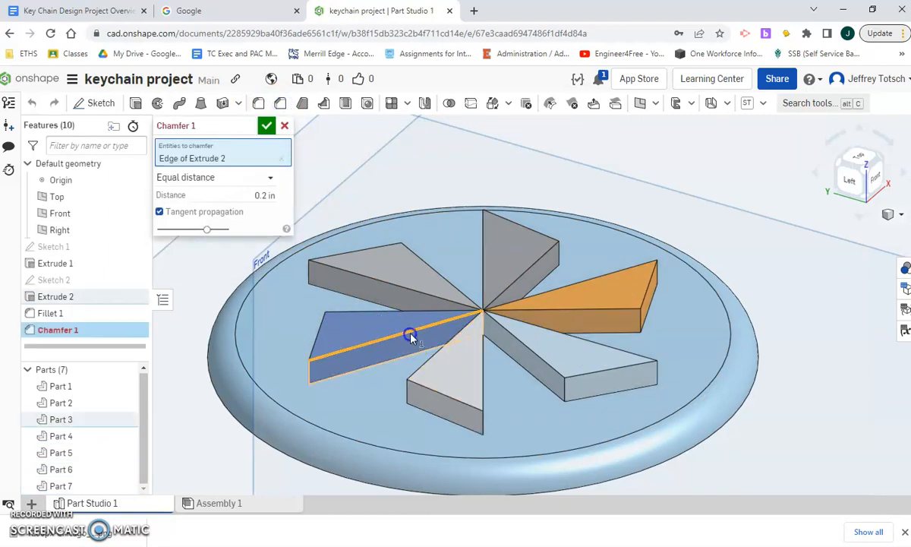
{"action": "left_click", "coordinate": [483, 357]}
{"action": "left_click", "coordinate": [571, 344]}
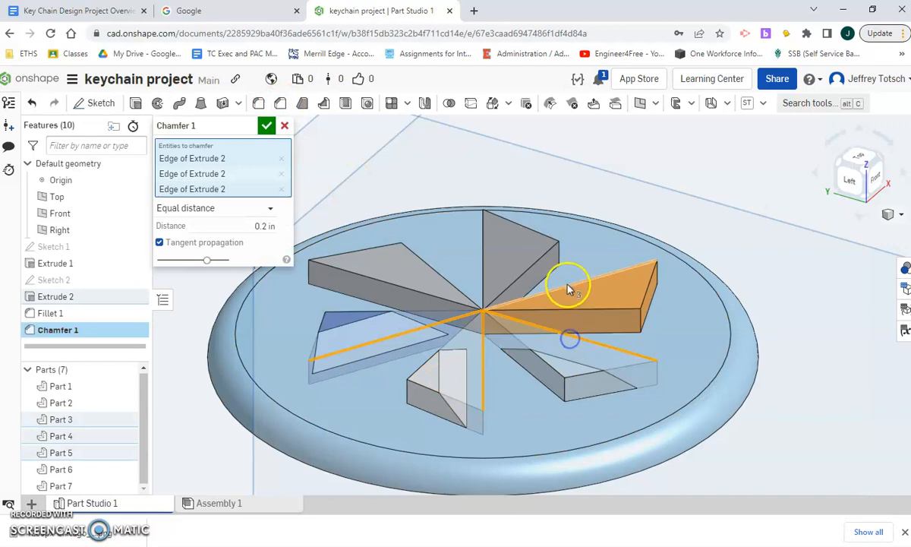
{"action": "left_click", "coordinate": [523, 266]}
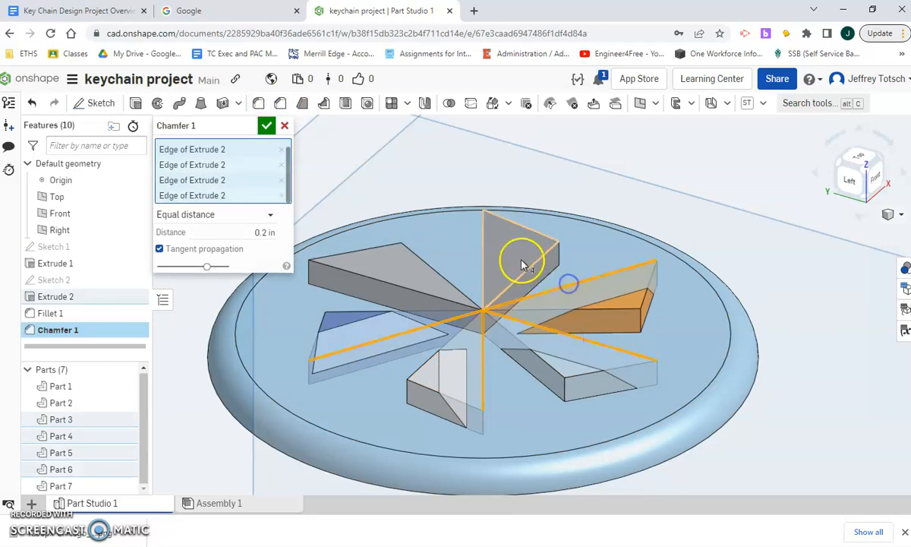
{"action": "left_click", "coordinate": [484, 241]}
{"action": "left_click", "coordinate": [397, 287]}
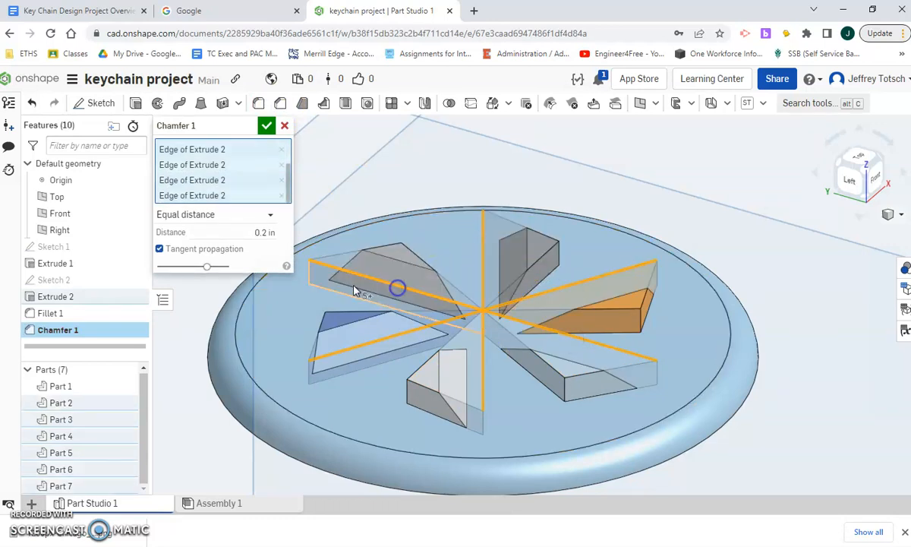
{"action": "left_click", "coordinate": [264, 234]}
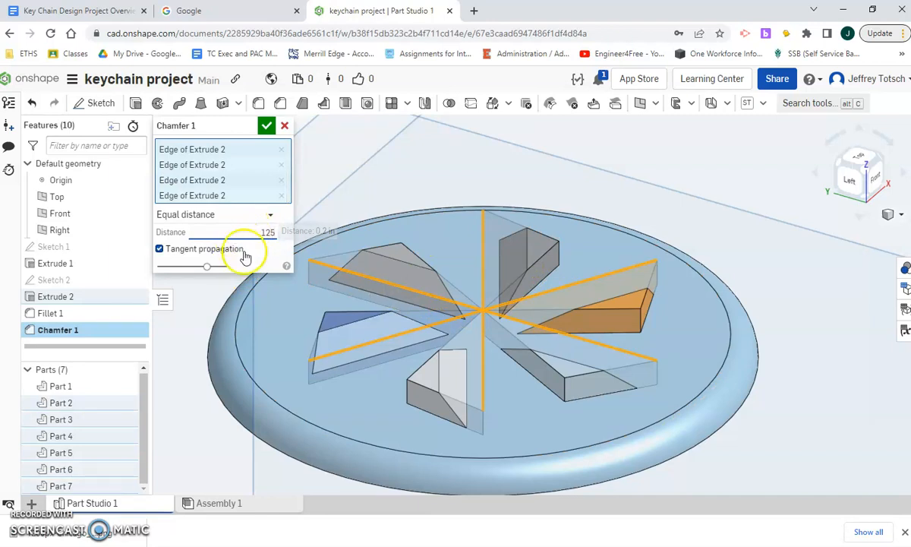
{"action": "left_click", "coordinate": [256, 258]}
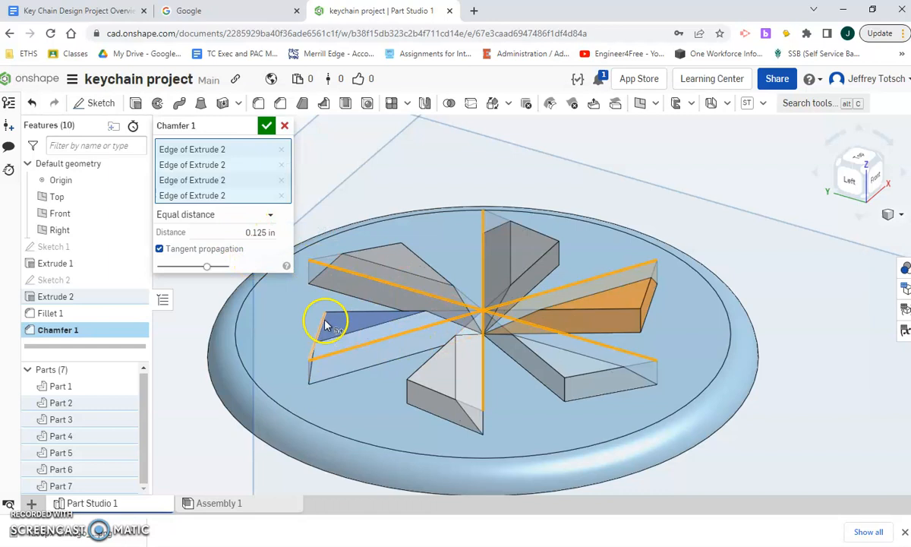
{"action": "left_click", "coordinate": [269, 232]}
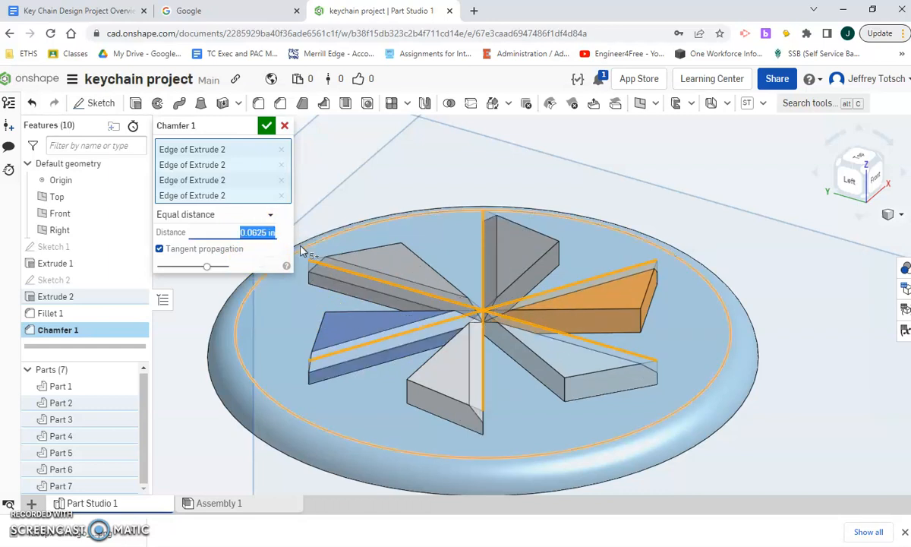
{"action": "left_click", "coordinate": [266, 126]}
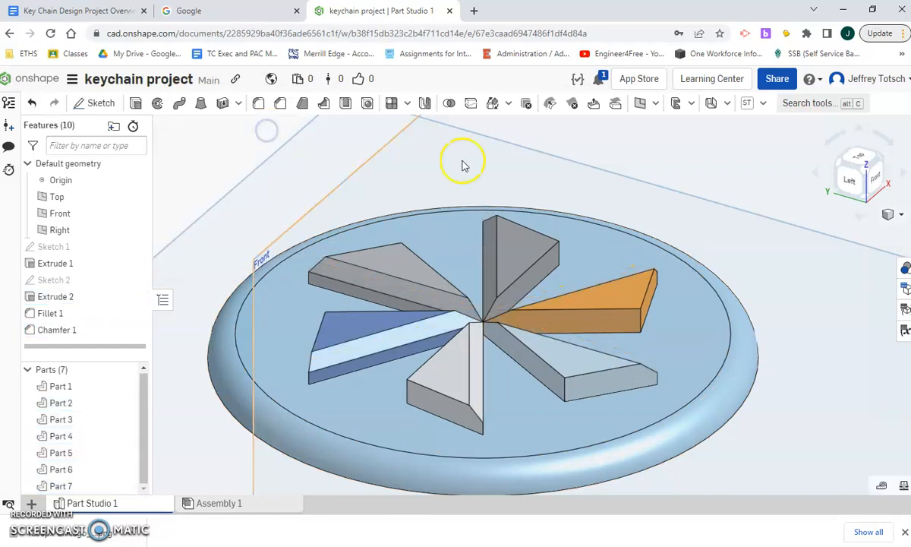
Step: Start a sketch on the disc's underside and view that face straight on
{"action": "scroll", "coordinate": [464, 165], "scroll_direction": "down", "scroll_amount": 4}
{"action": "left_click", "coordinate": [862, 155]}
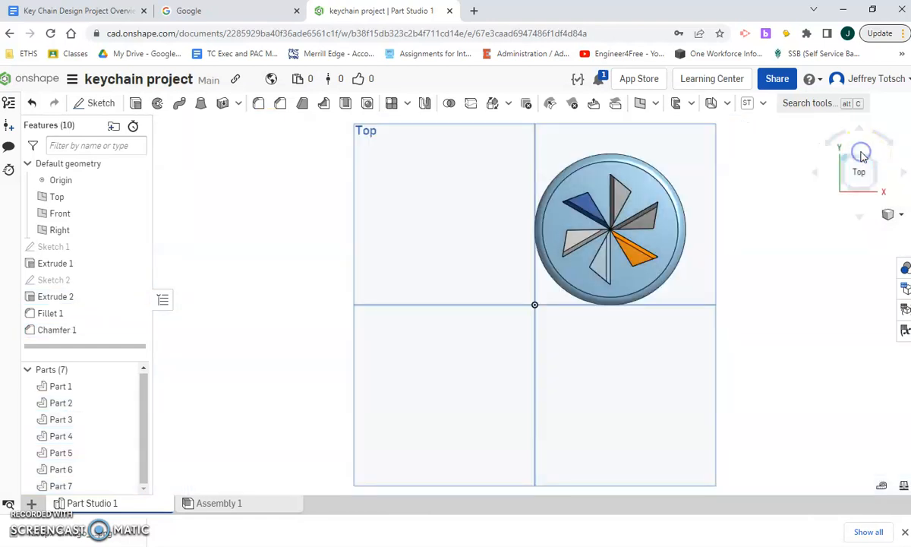
{"action": "scroll", "coordinate": [590, 179], "scroll_direction": "up", "scroll_amount": 5}
{"action": "scroll", "coordinate": [583, 216], "scroll_direction": "up", "scroll_amount": 1}
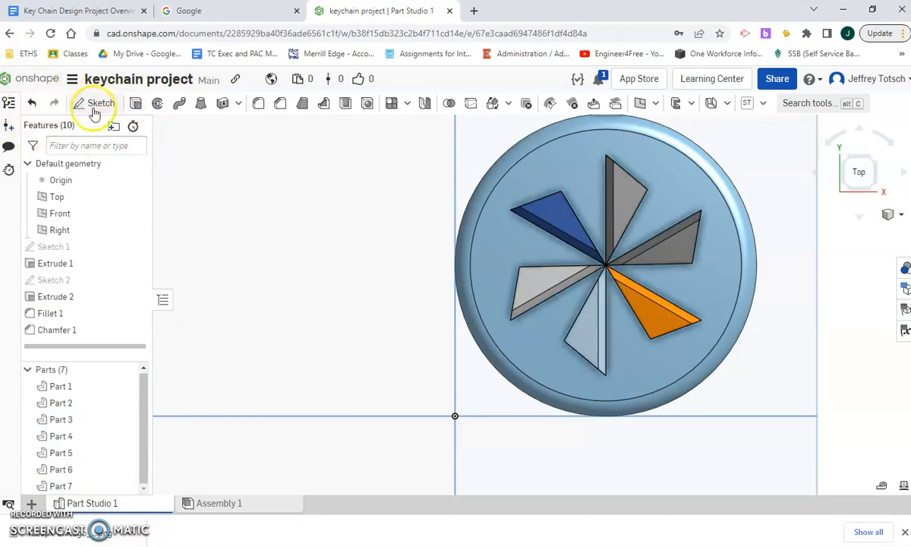
{"action": "left_click", "coordinate": [844, 189]}
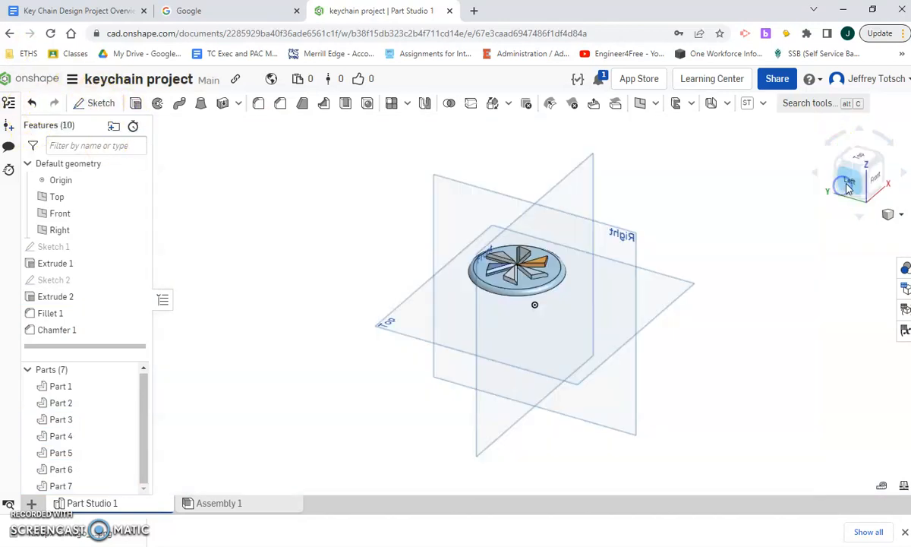
{"action": "left_click", "coordinate": [866, 196]}
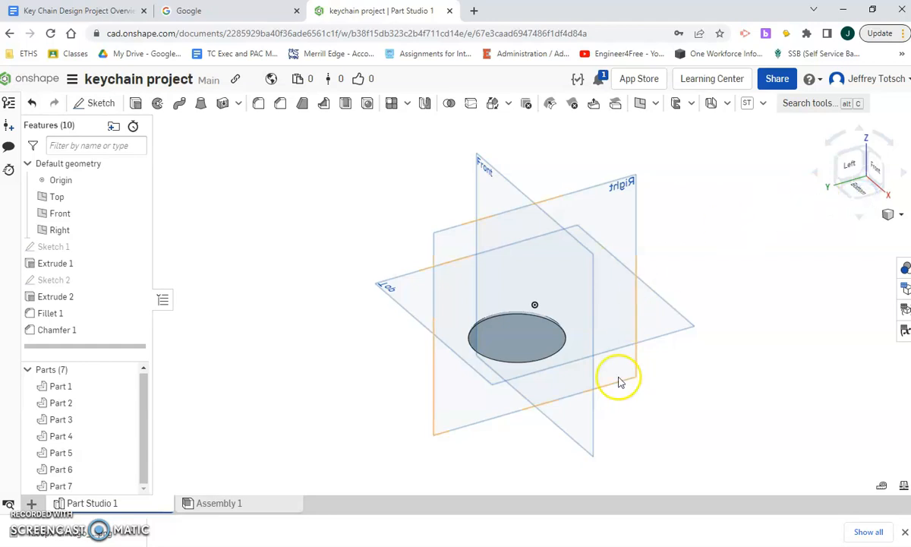
{"action": "scroll", "coordinate": [571, 370], "scroll_direction": "up", "scroll_amount": 3}
{"action": "left_click", "coordinate": [97, 103]}
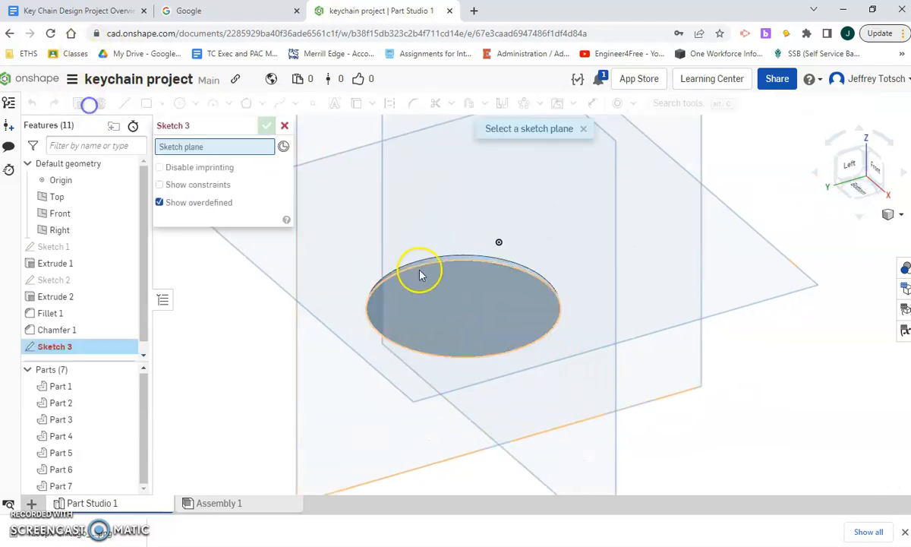
{"action": "left_click", "coordinate": [444, 294]}
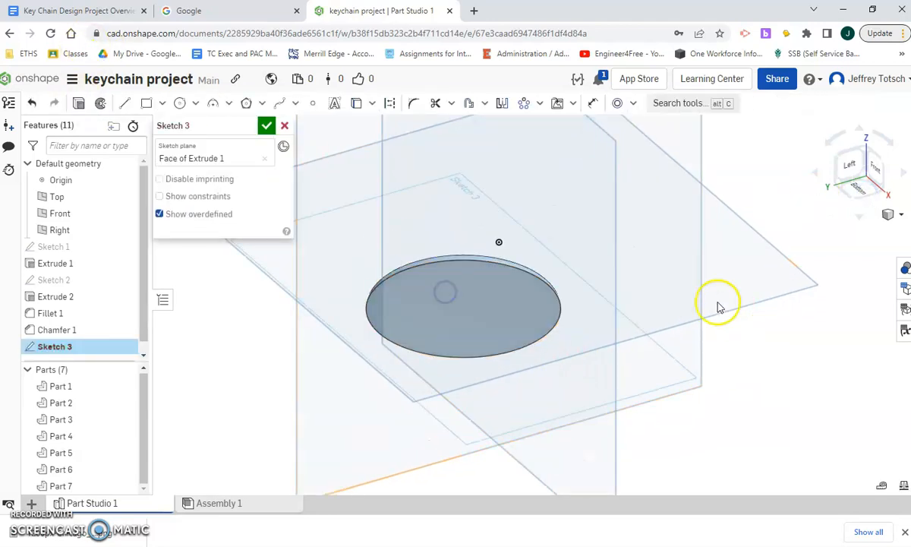
{"action": "left_click", "coordinate": [859, 188]}
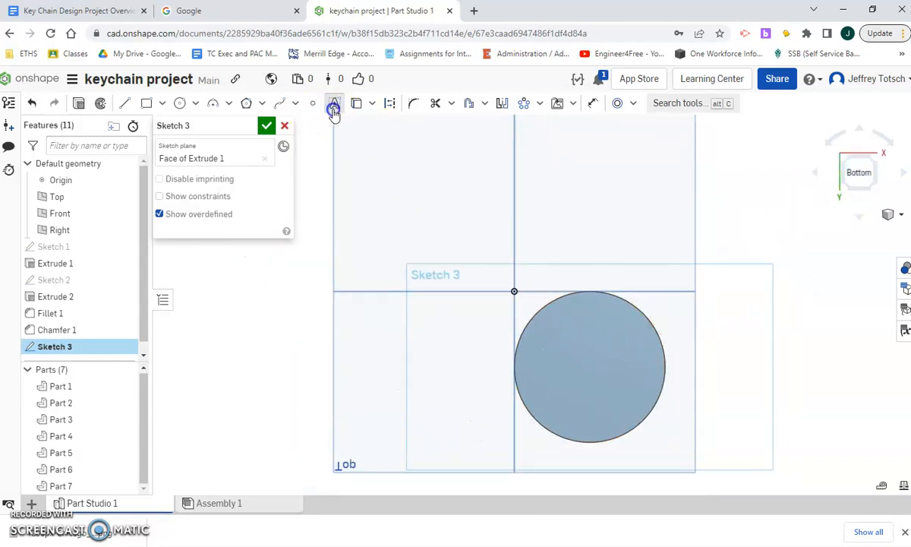
Step: Add the text "MR T" in Open Sans across the disc's underside
{"action": "left_click_drag", "start_coordinate": [616, 380], "coordinate": [641, 377]}
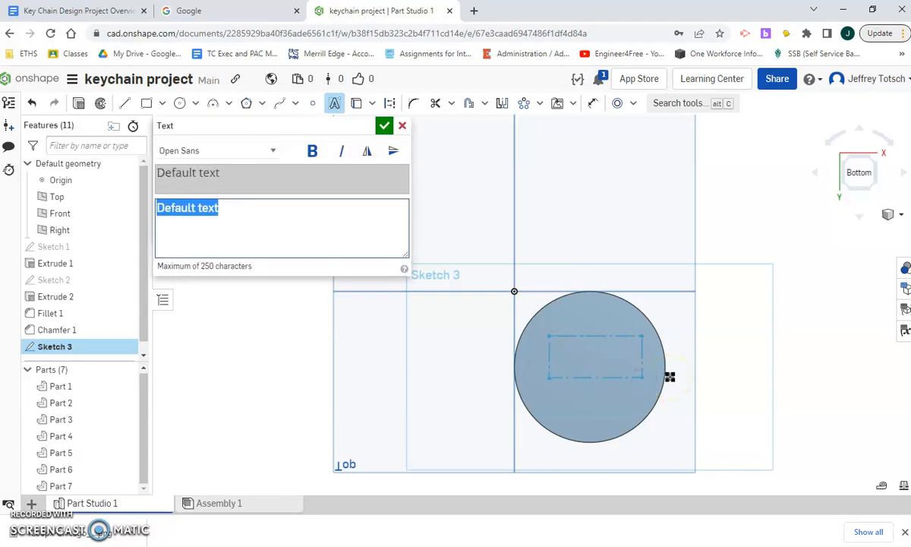
{"action": "type", "text": "MR T"}
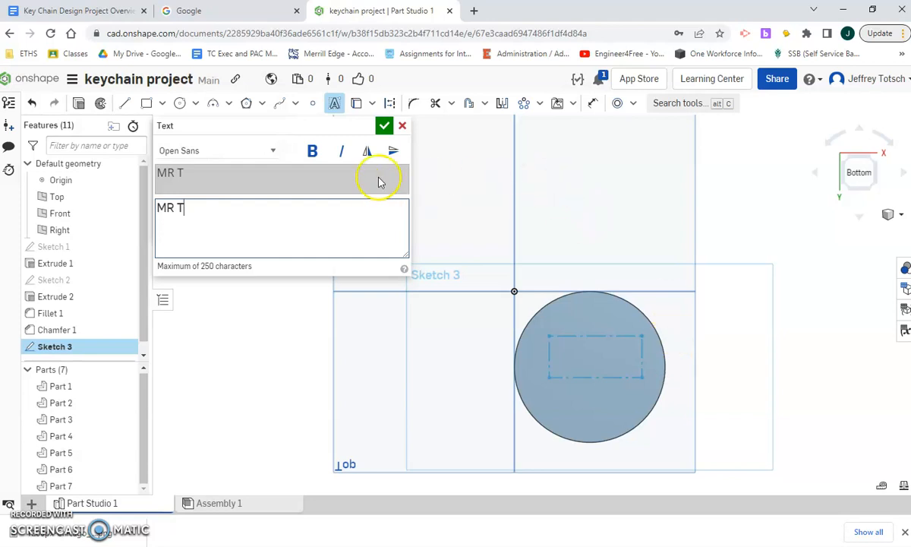
{"action": "left_click", "coordinate": [384, 126]}
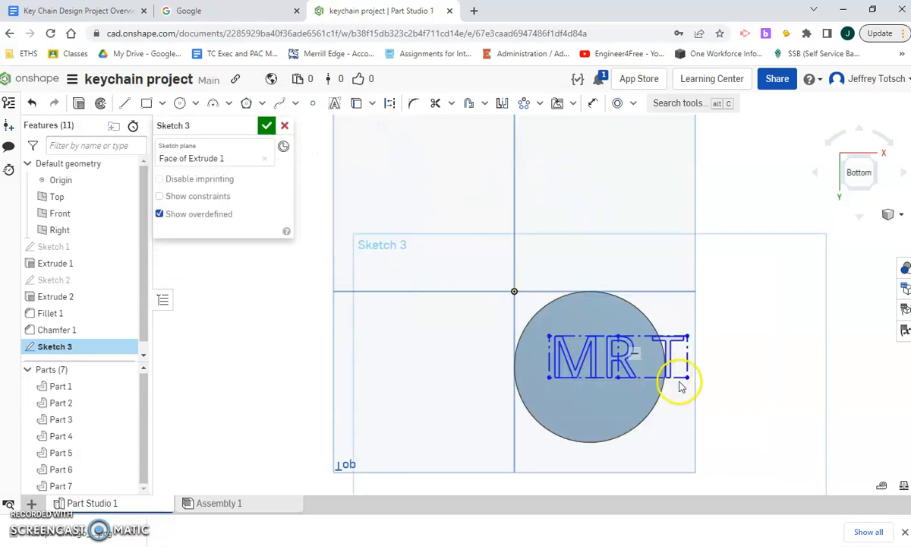
Step: Shift and shrink the text to fit the disc's width, and undo the last change that moves it off the disc
{"action": "left_click_drag", "start_coordinate": [690, 380], "coordinate": [666, 379]}
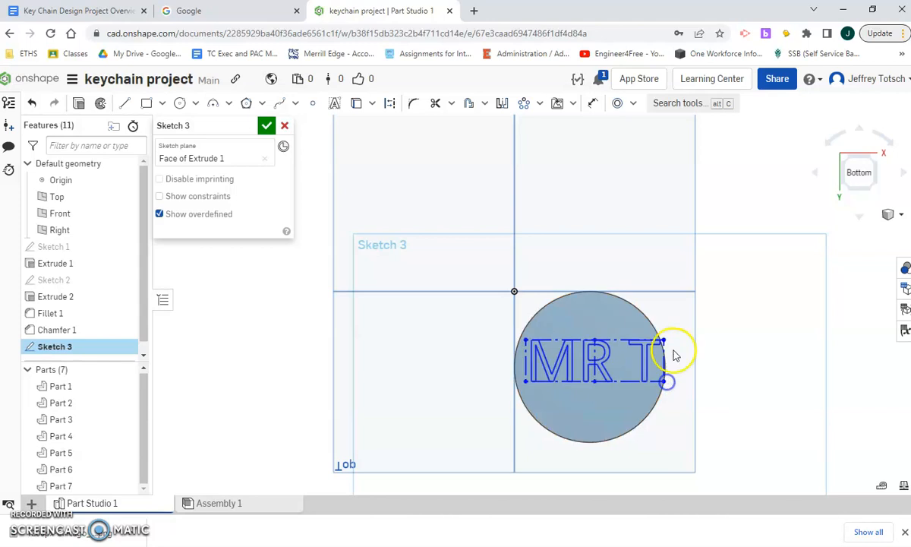
{"action": "mouse_move", "coordinate": [665, 345]}
{"action": "left_mouse_down"}
{"action": "mouse_move", "coordinate": [633, 356]}
{"action": "mouse_move", "coordinate": [698, 329]}
{"action": "mouse_move", "coordinate": [637, 363]}
{"action": "mouse_move", "coordinate": [529, 367]}
{"action": "mouse_move", "coordinate": [618, 369]}
{"action": "mouse_move", "coordinate": [594, 371]}
{"action": "left_mouse_up"}
{"action": "left_click", "coordinate": [319, 161]}
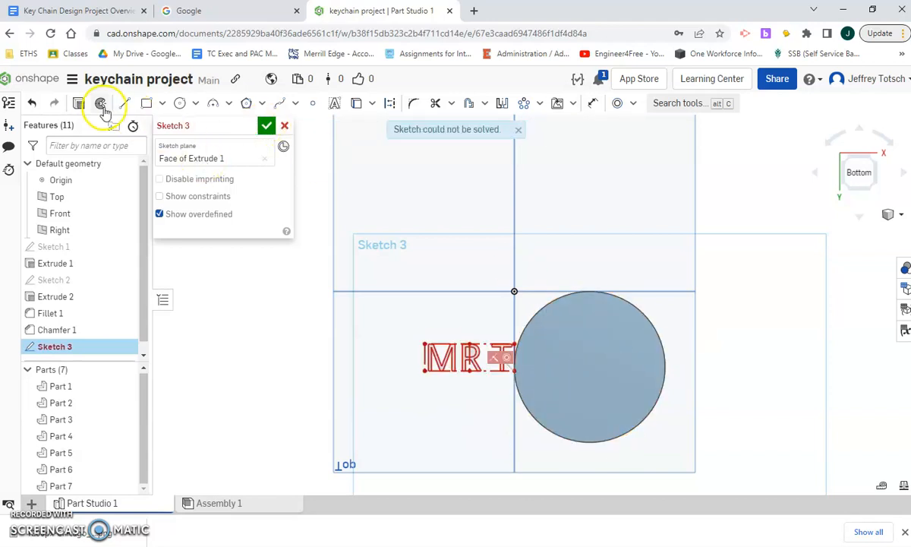
{"action": "left_click", "coordinate": [33, 106]}
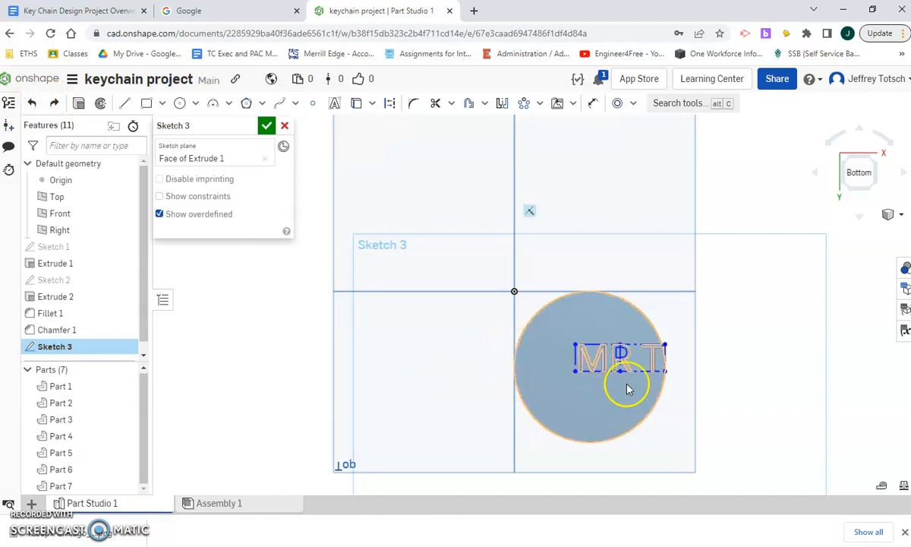
Step: Move the "MR T" text fully inside the disc's outline, slightly below the disc's centre, and finish the sketch
{"action": "scroll", "coordinate": [624, 370], "scroll_direction": "up", "scroll_amount": 3}
{"action": "scroll", "coordinate": [627, 370], "scroll_direction": "up", "scroll_amount": 3}
{"action": "left_click_drag", "start_coordinate": [670, 401], "coordinate": [450, 443]}
{"action": "scroll", "coordinate": [578, 427], "scroll_direction": "down", "scroll_amount": 2}
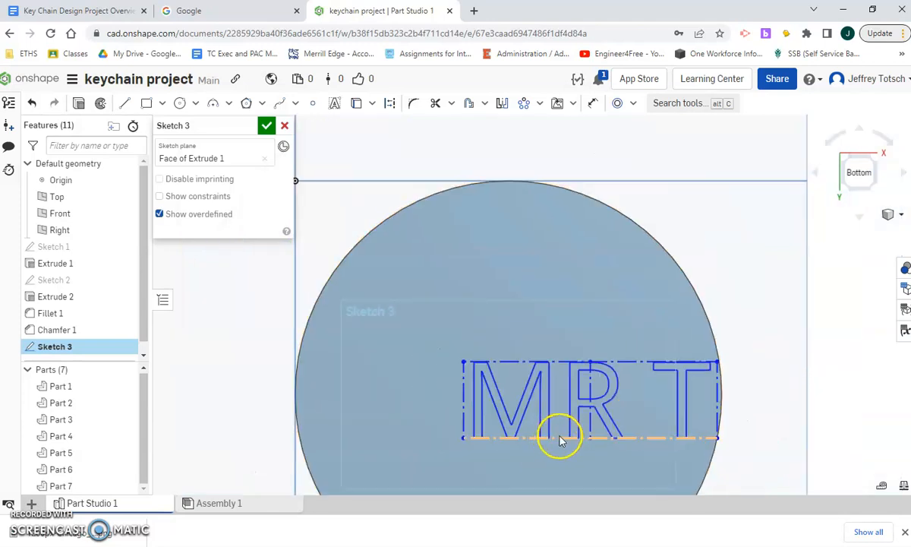
{"action": "right_click", "coordinate": [585, 436]}
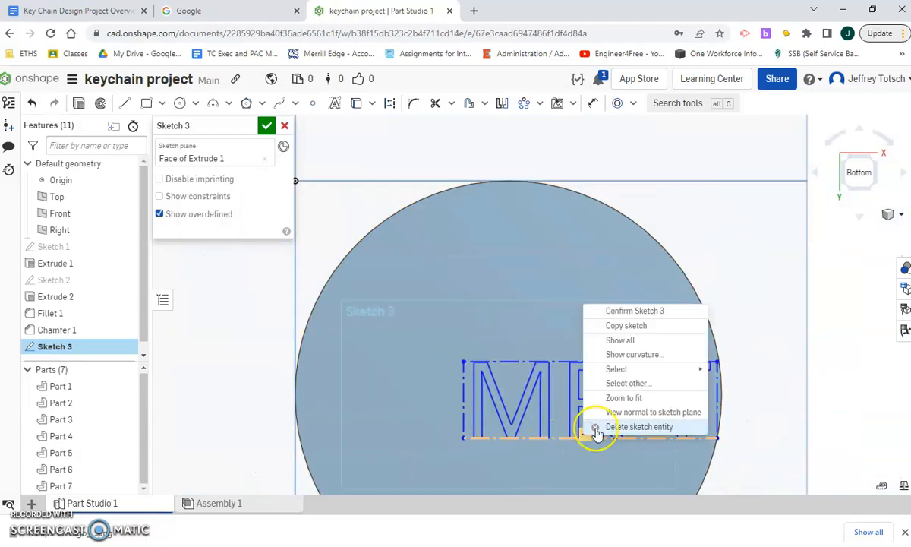
{"action": "left_click", "coordinate": [627, 429]}
{"action": "mouse_move", "coordinate": [571, 438]}
{"action": "left_mouse_down"}
{"action": "mouse_move", "coordinate": [574, 413]}
{"action": "mouse_move", "coordinate": [376, 400]}
{"action": "mouse_move", "coordinate": [400, 403]}
{"action": "left_mouse_up"}
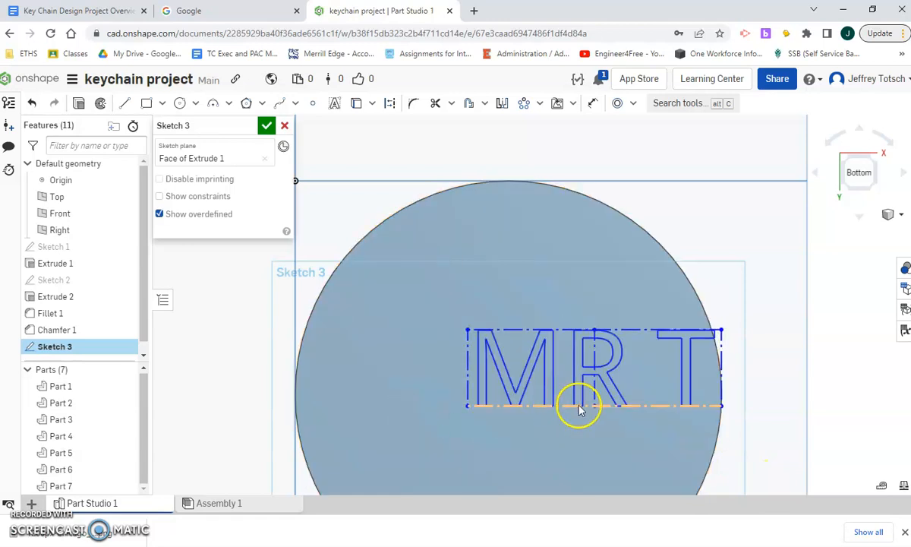
{"action": "left_click", "coordinate": [584, 399]}
{"action": "scroll", "coordinate": [632, 429], "scroll_direction": "down", "scroll_amount": 2}
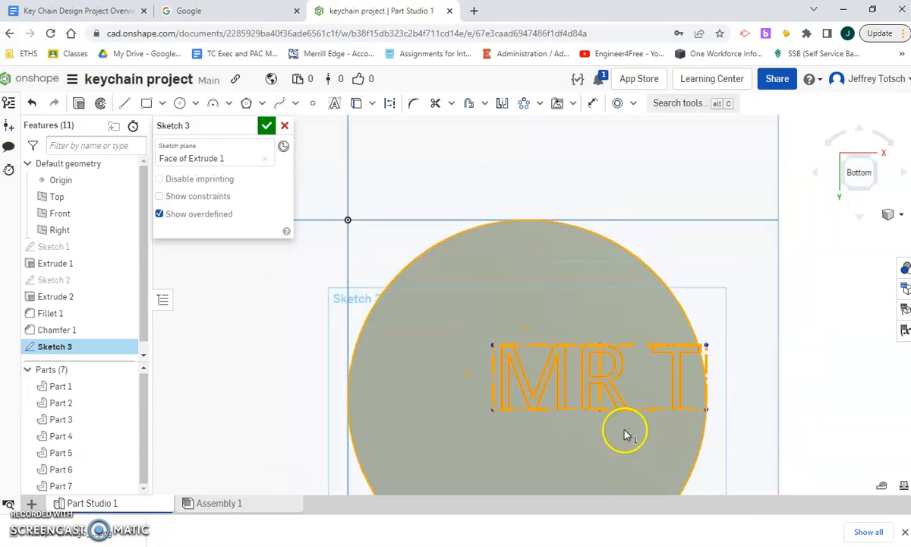
{"action": "left_click_drag", "start_coordinate": [615, 411], "coordinate": [617, 455]}
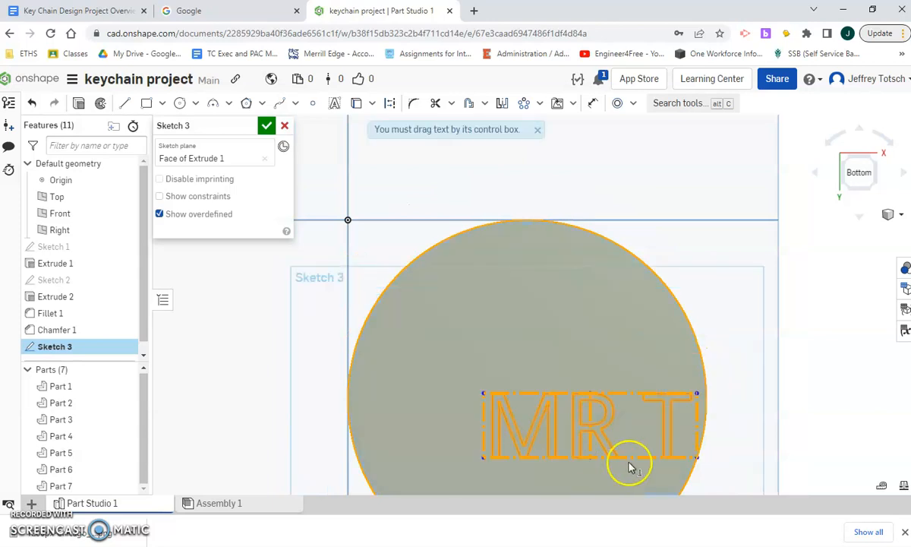
{"action": "scroll", "coordinate": [671, 301], "scroll_direction": "down", "scroll_amount": 3}
{"action": "left_click", "coordinate": [799, 303]}
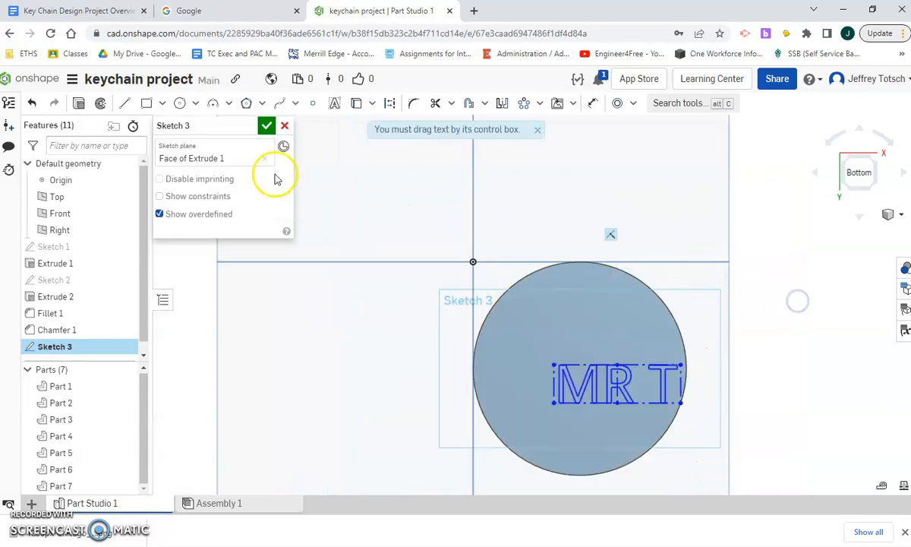
{"action": "left_click", "coordinate": [266, 128]}
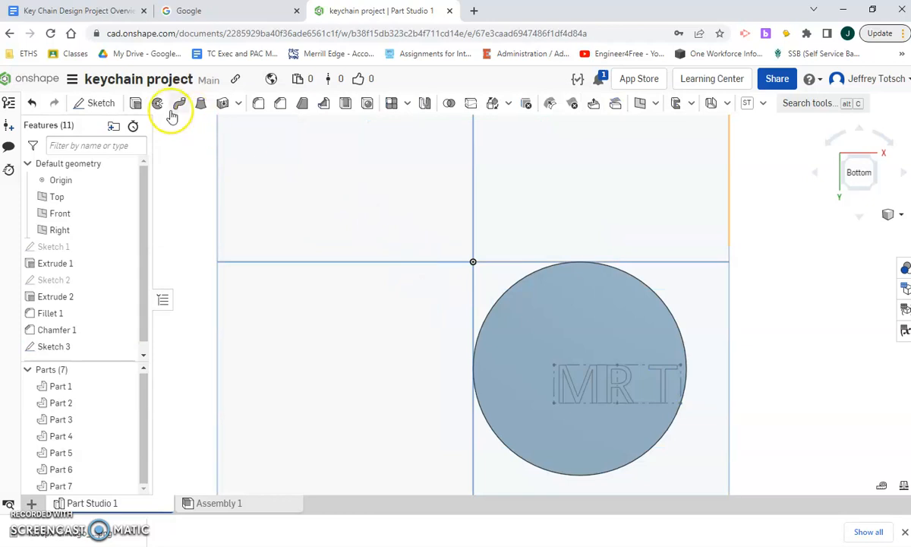
Step: Extrude the "MR T" lettering from the disc's underside with a blind depth of 0.125 in
{"action": "left_click", "coordinate": [133, 104]}
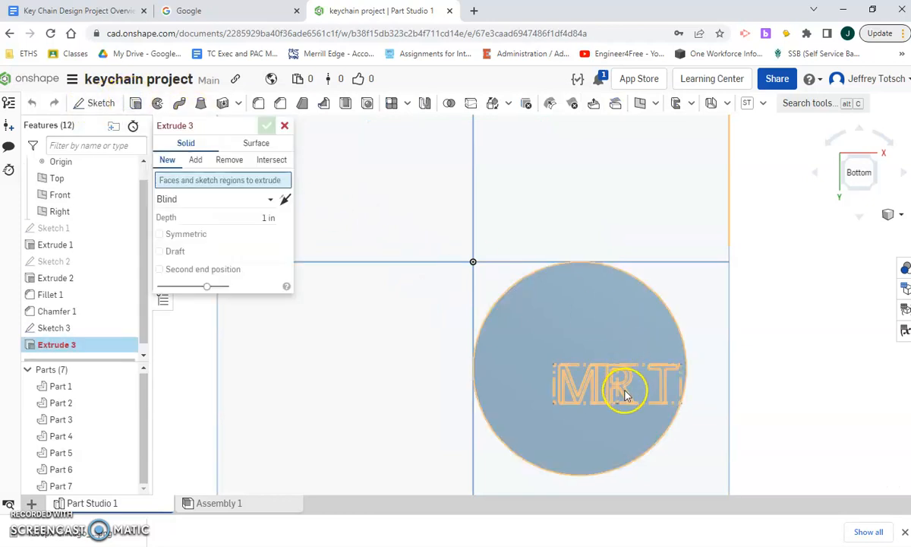
{"action": "left_click", "coordinate": [627, 388]}
{"action": "left_click", "coordinate": [851, 179]}
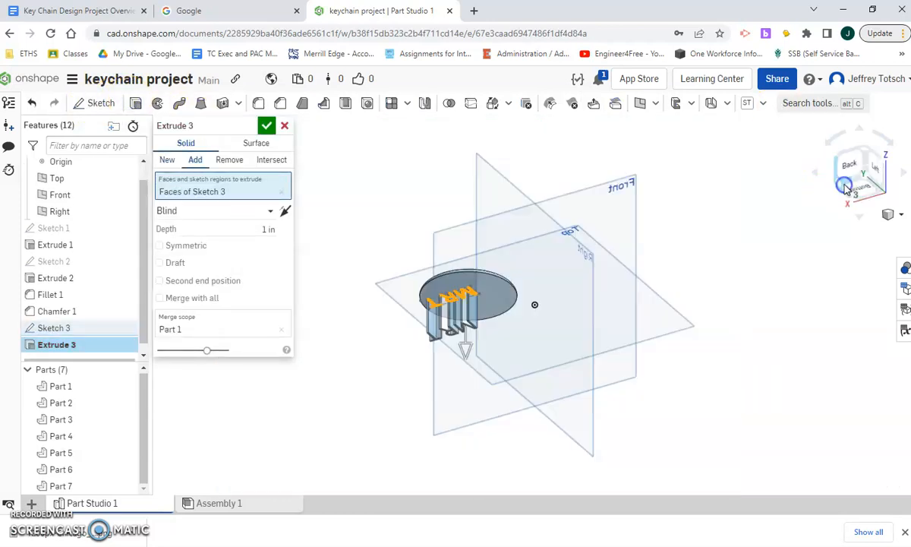
{"action": "left_click", "coordinate": [270, 229]}
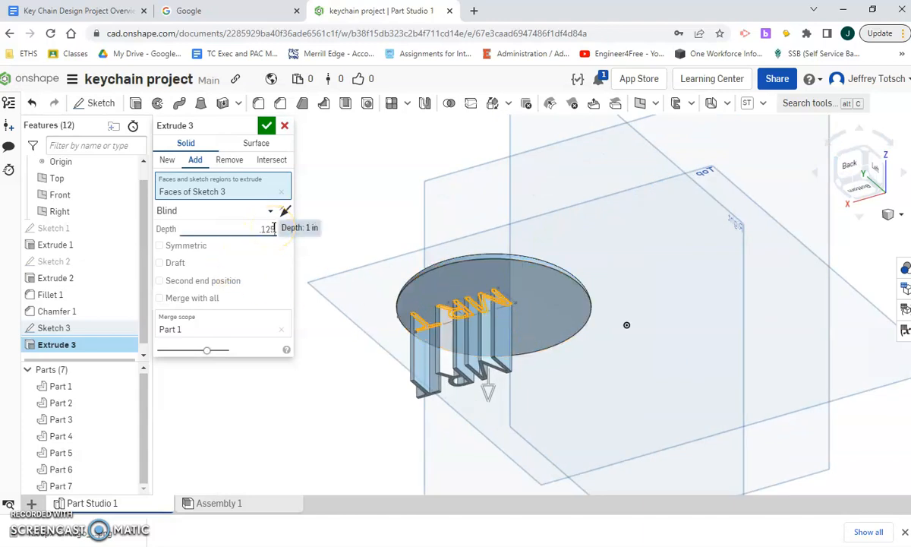
{"action": "type", "text": ".125"}
{"action": "left_click", "coordinate": [318, 426]}
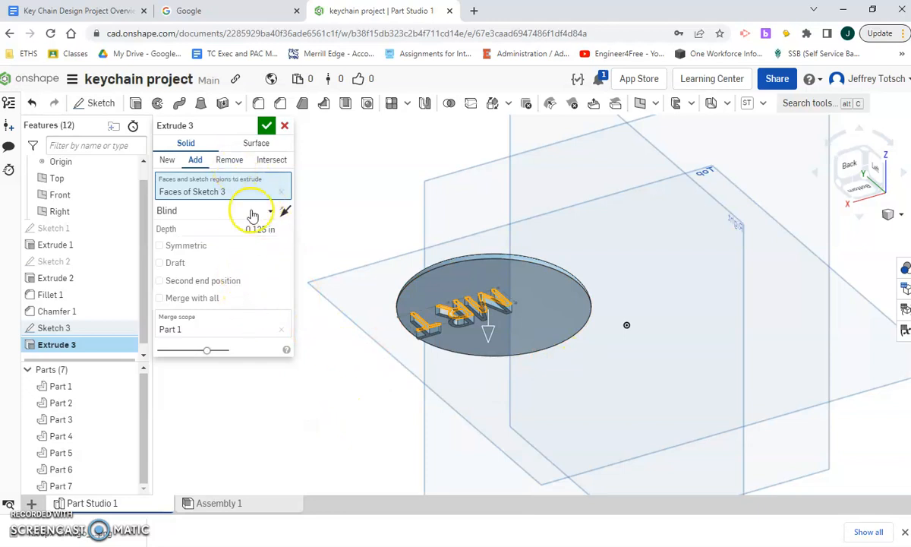
Step: Reverse the text extrusion into the disc, set its depth to 0.0625 in, and apply it as a material removal
{"action": "left_click", "coordinate": [283, 210]}
{"action": "left_click", "coordinate": [262, 229]}
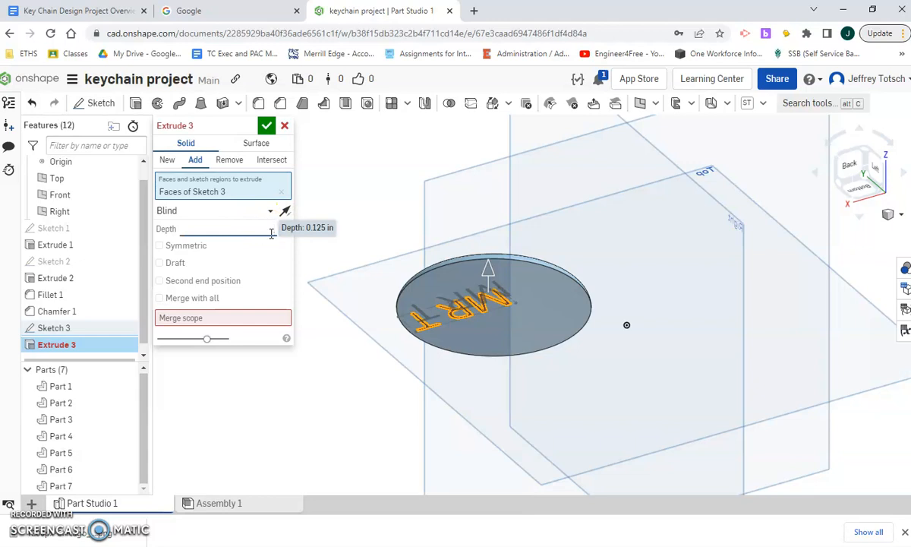
{"action": "type", "text": ".0625"}
{"action": "key", "text": "Return"}
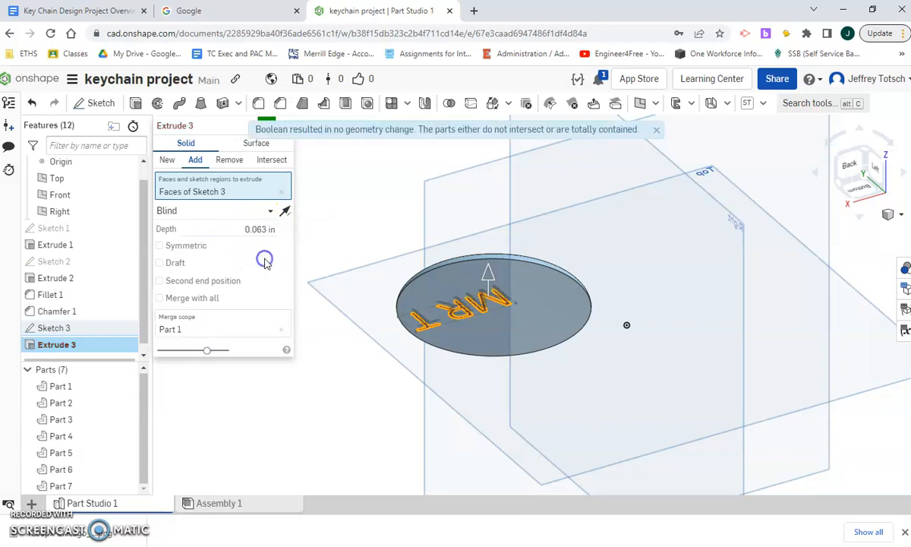
{"action": "left_click", "coordinate": [228, 164]}
{"action": "left_click", "coordinate": [262, 124]}
Step: Inspect the engraved text on the underside and the blades on the upper face of the keychain
{"action": "scroll", "coordinate": [444, 297], "scroll_direction": "up", "scroll_amount": 5}
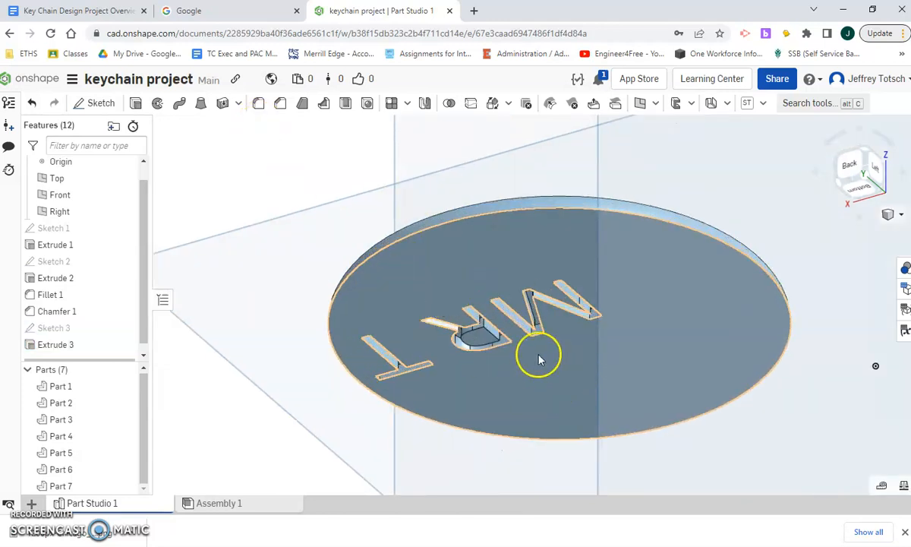
{"action": "left_click", "coordinate": [863, 192]}
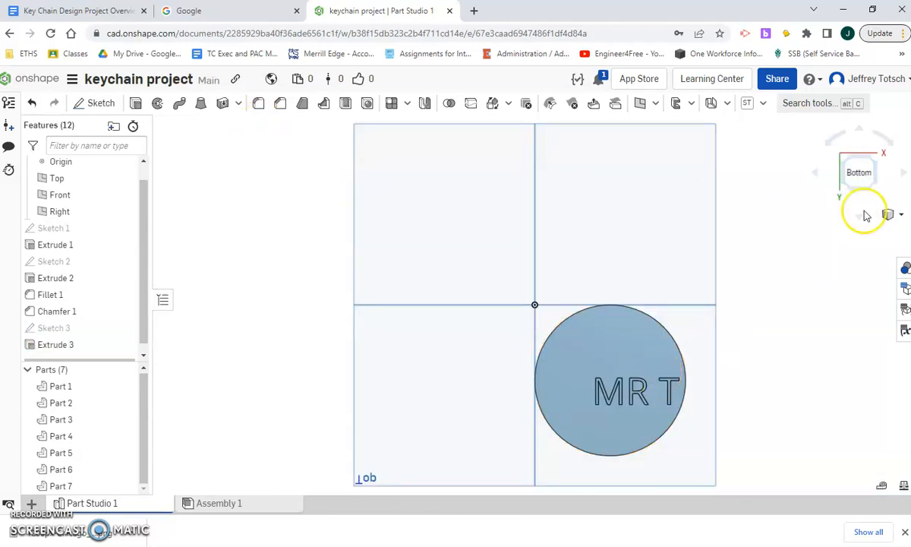
{"action": "left_click", "coordinate": [844, 188]}
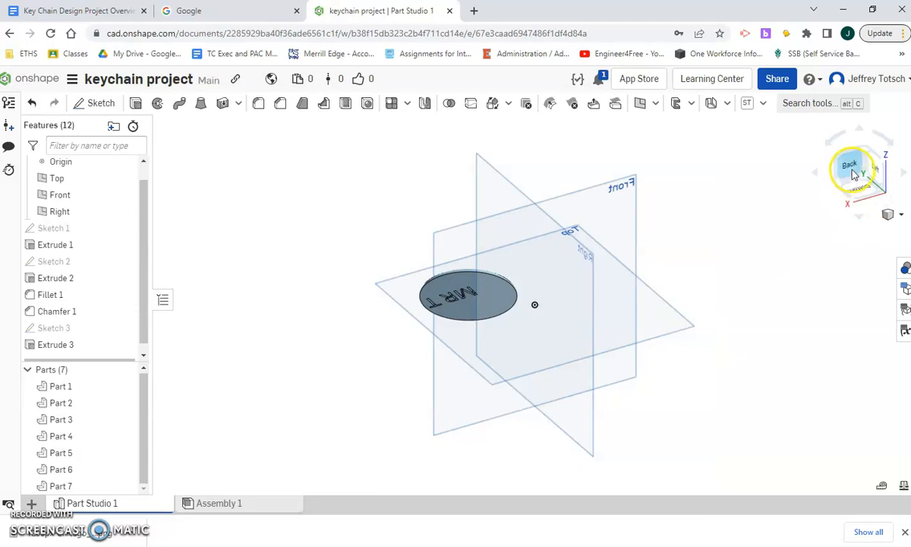
{"action": "left_click", "coordinate": [860, 166]}
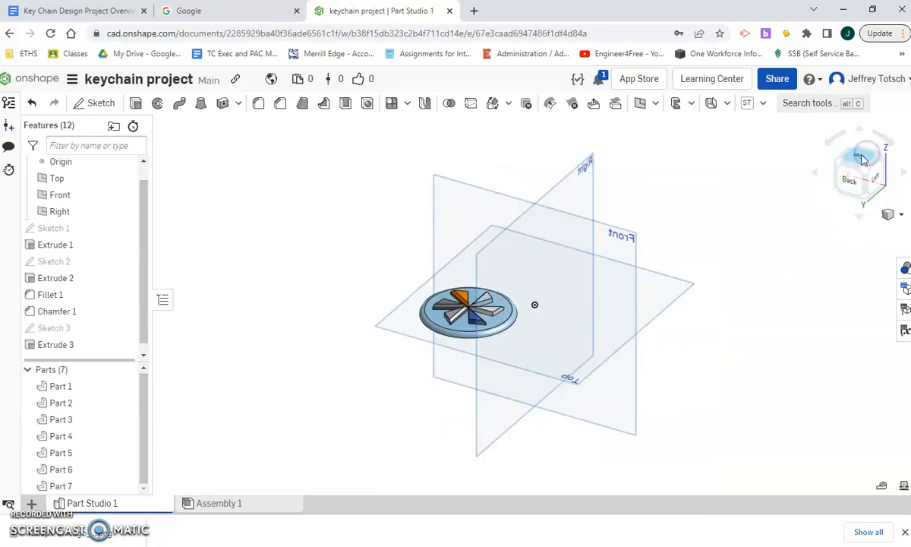
{"action": "left_click", "coordinate": [856, 161]}
{"action": "scroll", "coordinate": [578, 310], "scroll_direction": "up", "scroll_amount": 4}
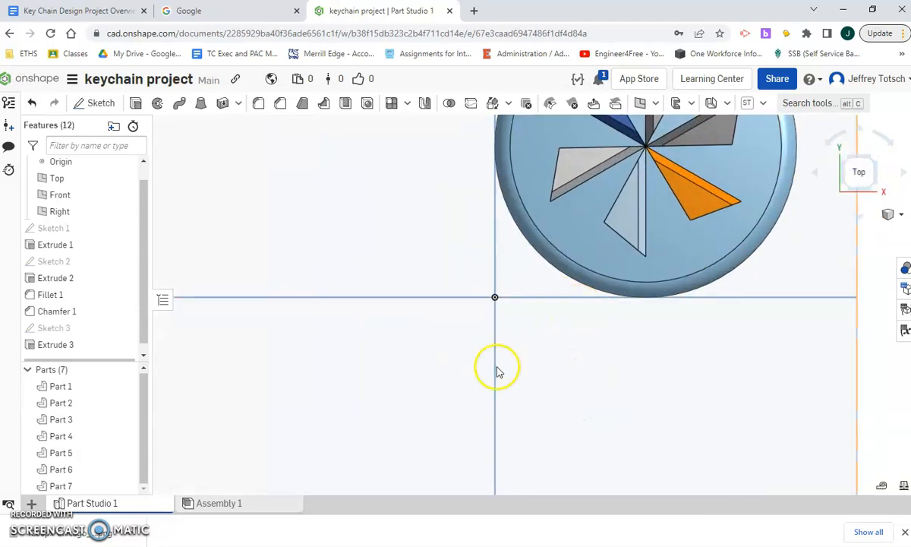
{"action": "scroll", "coordinate": [651, 270], "scroll_direction": "down", "scroll_amount": 2}
{"action": "middle_click_drag", "start_coordinate": [562, 417], "coordinate": [553, 431]}
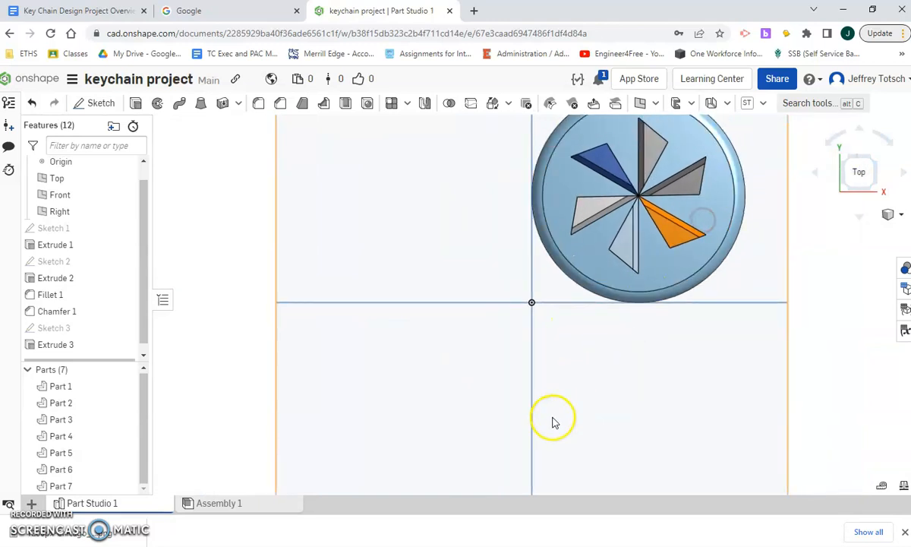
{"action": "scroll", "coordinate": [665, 258], "scroll_direction": "down", "scroll_amount": 3}
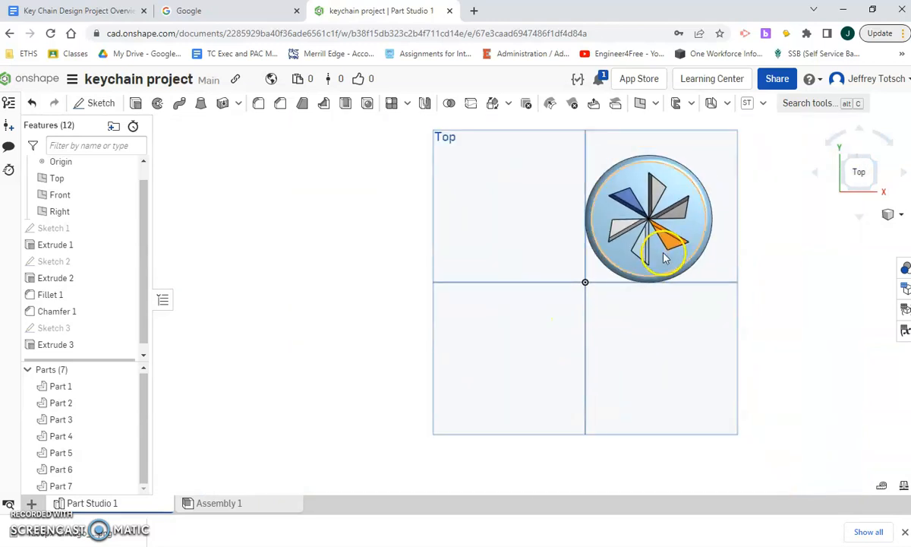
{"action": "left_click", "coordinate": [368, 103]}
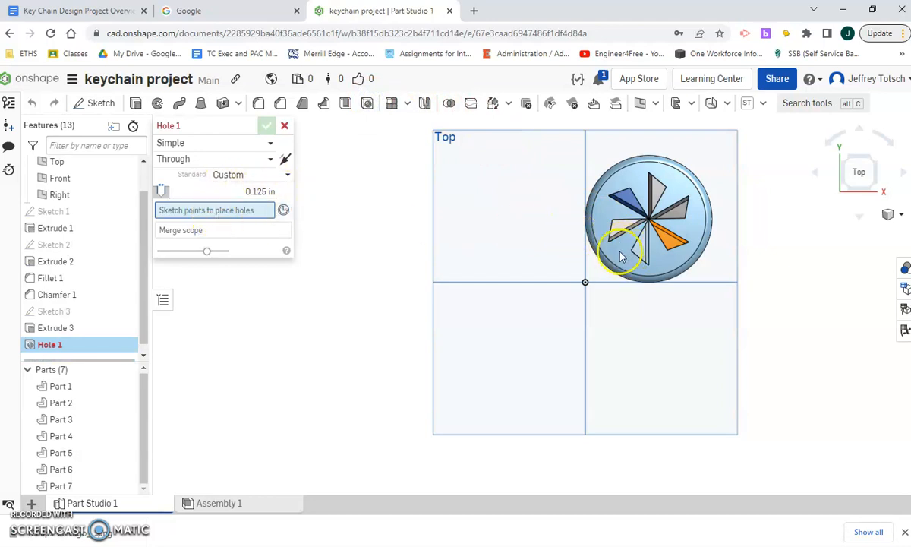
{"action": "scroll", "coordinate": [622, 255], "scroll_direction": "up", "scroll_amount": 3}
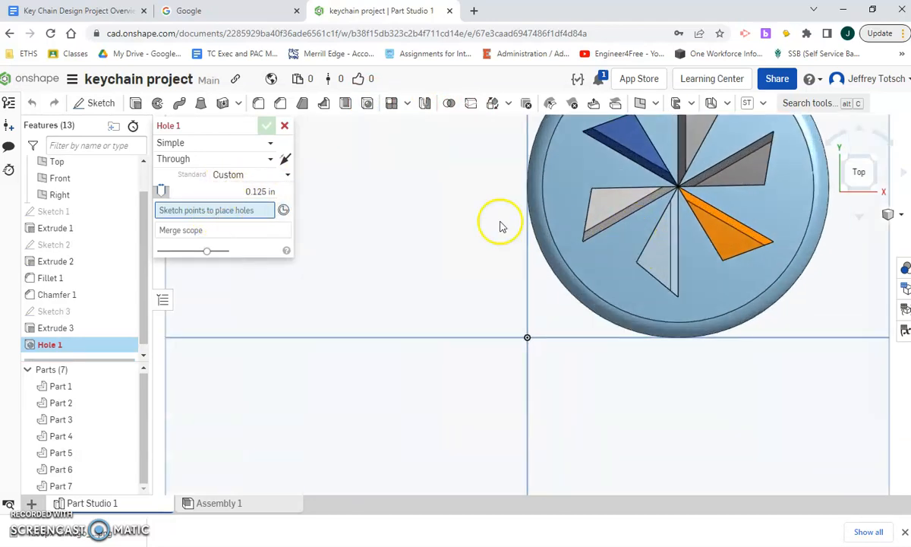
{"action": "left_click", "coordinate": [260, 230]}
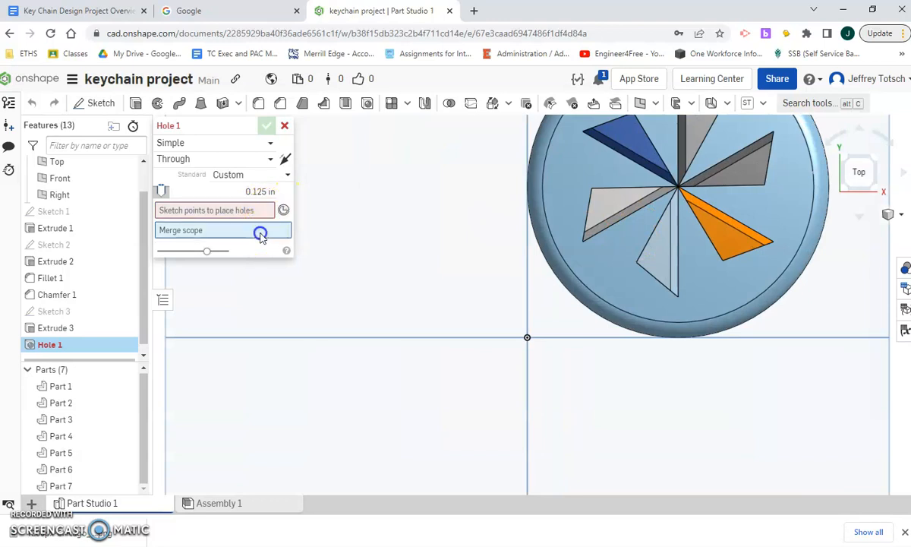
{"action": "left_click", "coordinate": [249, 145]}
{"action": "left_click", "coordinate": [288, 182]}
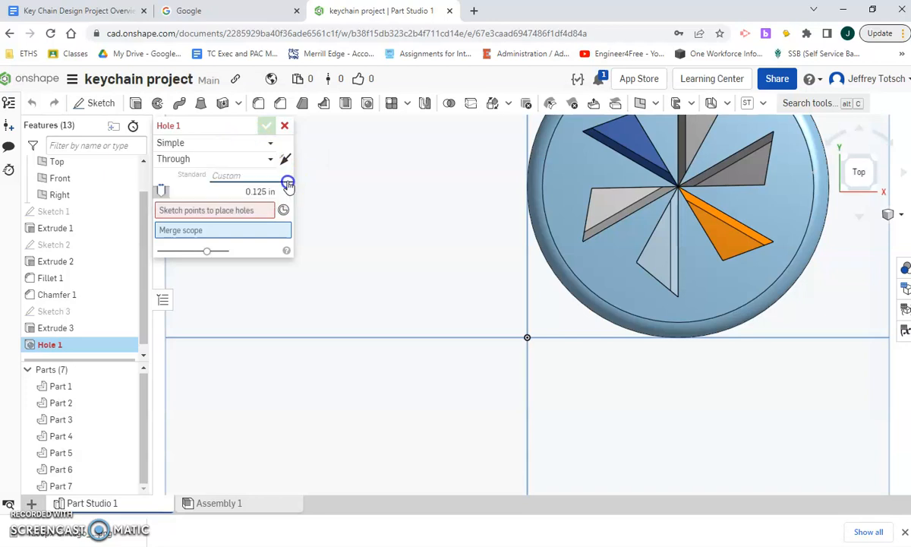
{"action": "left_click", "coordinate": [263, 160]}
{"action": "left_click", "coordinate": [267, 180]}
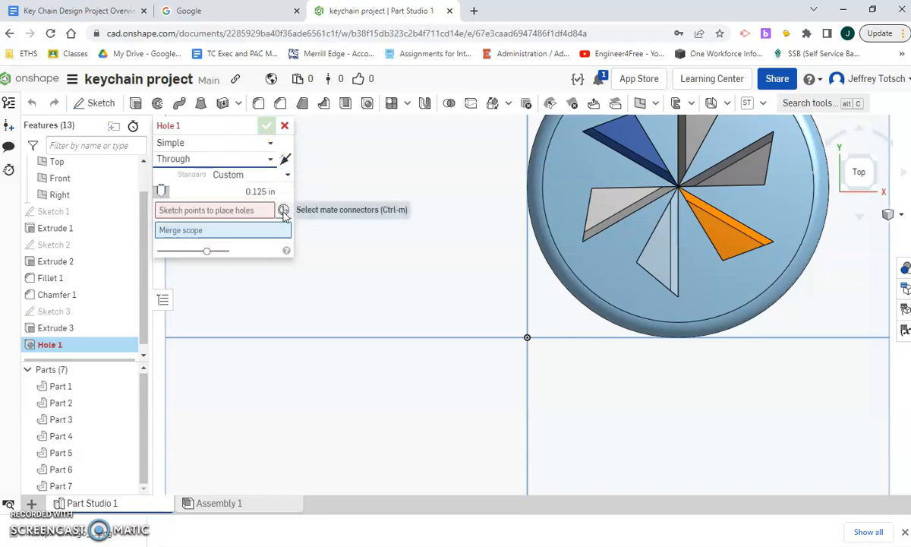
{"action": "left_click", "coordinate": [257, 211]}
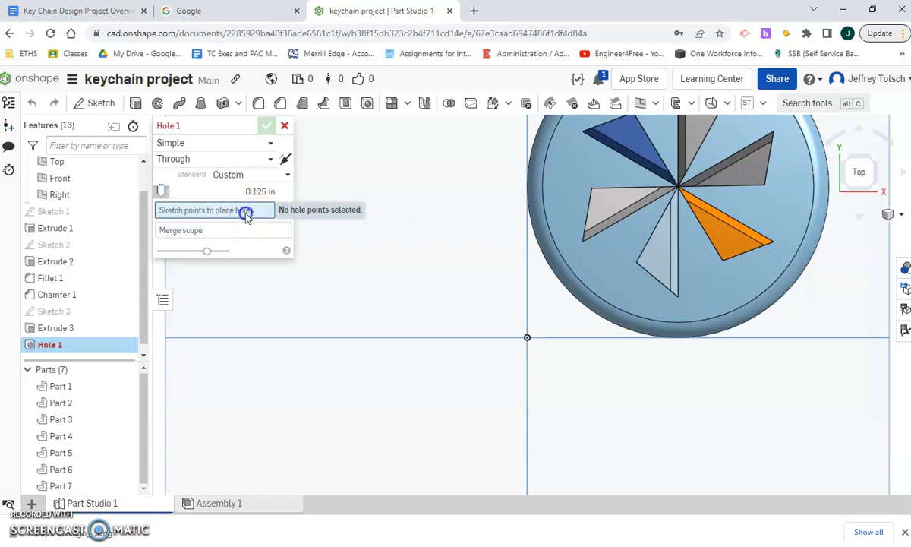
{"action": "key", "text": "Escape"}
Step: Sketch a small circle on the disc's upper face near the rim, between two blades, entering 0.125 in as its diameter
{"action": "scroll", "coordinate": [763, 223], "scroll_direction": "down", "scroll_amount": 3}
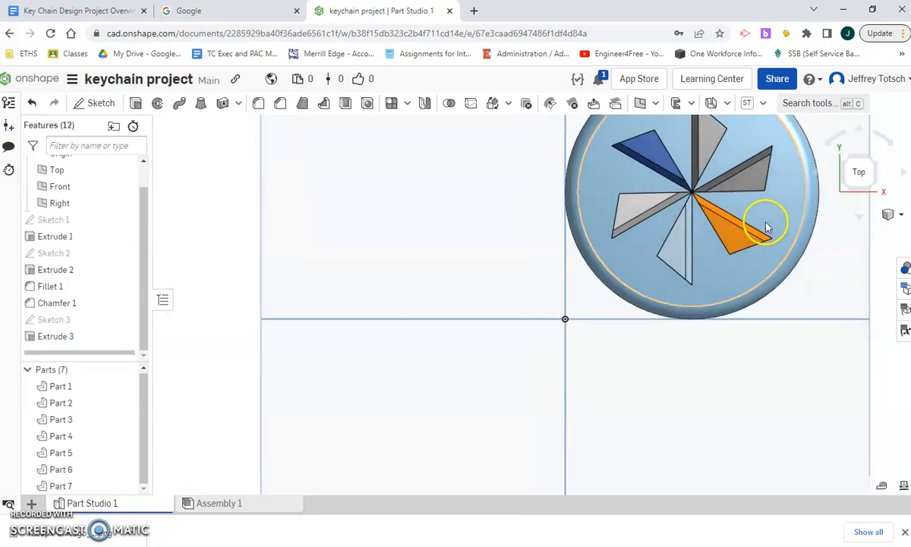
{"action": "left_click", "coordinate": [96, 103]}
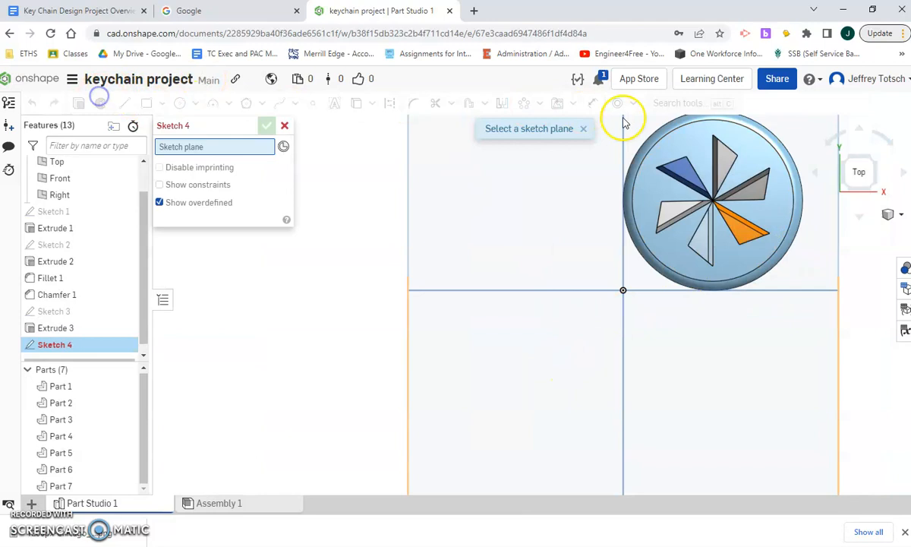
{"action": "left_click", "coordinate": [694, 139]}
{"action": "left_click", "coordinate": [180, 103]}
{"action": "left_click", "coordinate": [671, 250]}
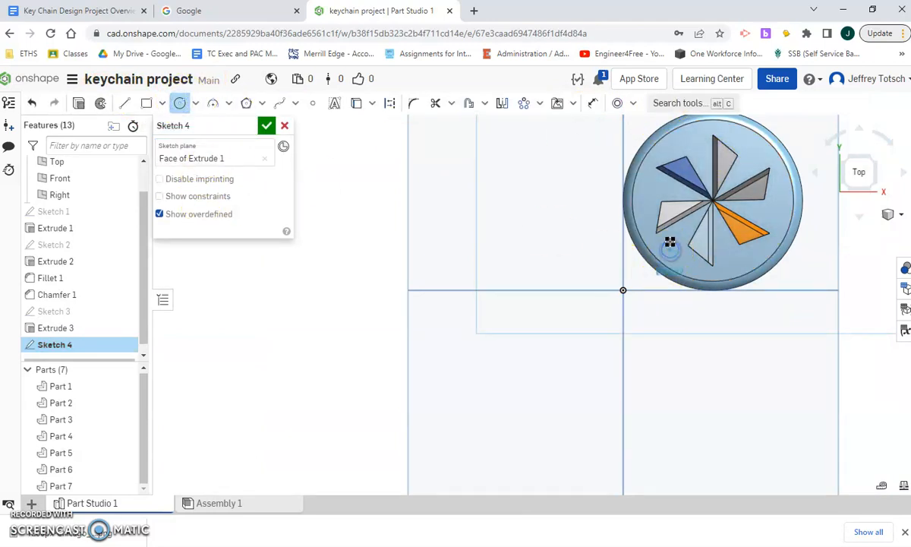
{"action": "left_click", "coordinate": [670, 242]}
{"action": "type", "text": ".125"}
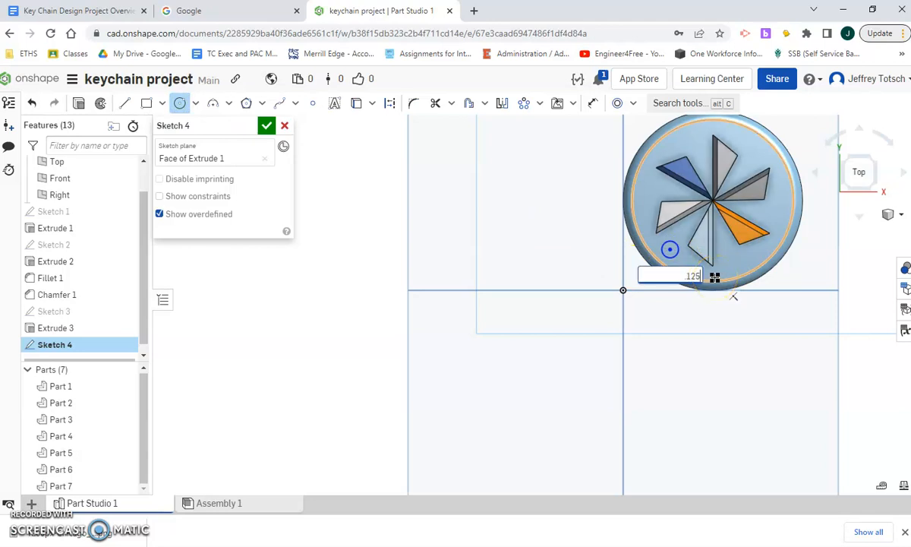
{"action": "left_click", "coordinate": [266, 126]}
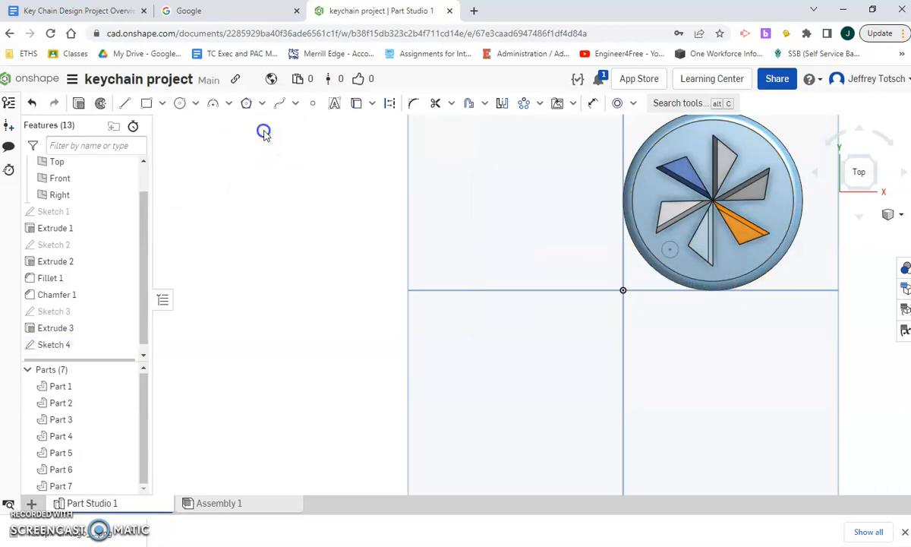
Step: Cut the small circle through all of the disc with a removing extrusion to make the key ring hole
{"action": "left_click", "coordinate": [135, 104]}
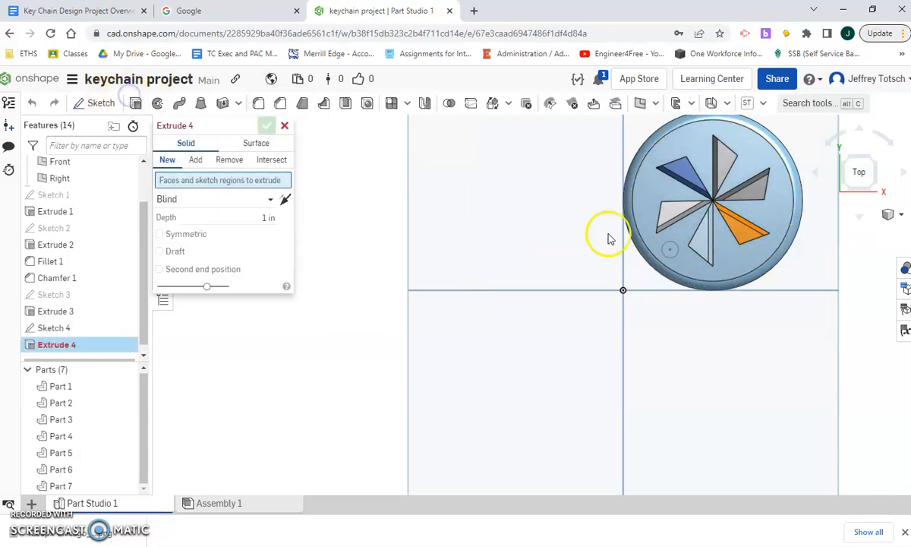
{"action": "left_click", "coordinate": [670, 253]}
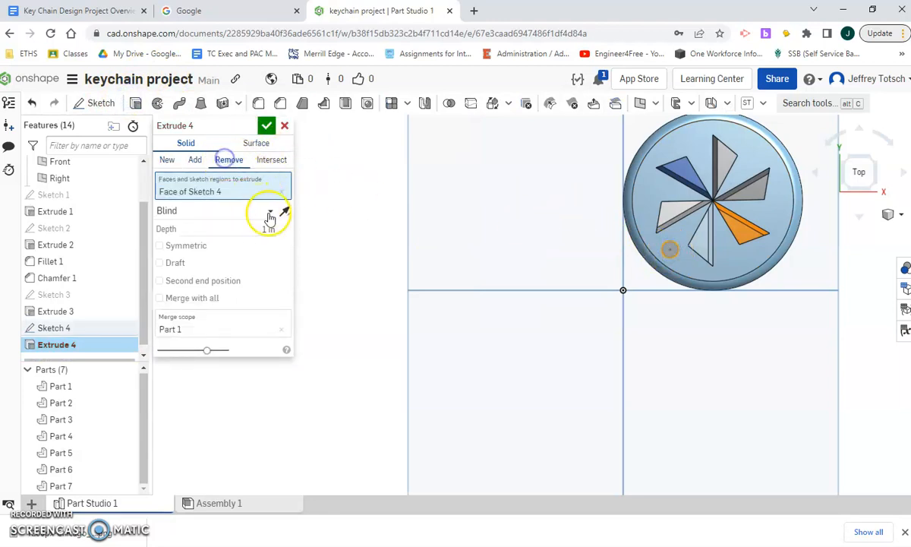
{"action": "left_click", "coordinate": [849, 185]}
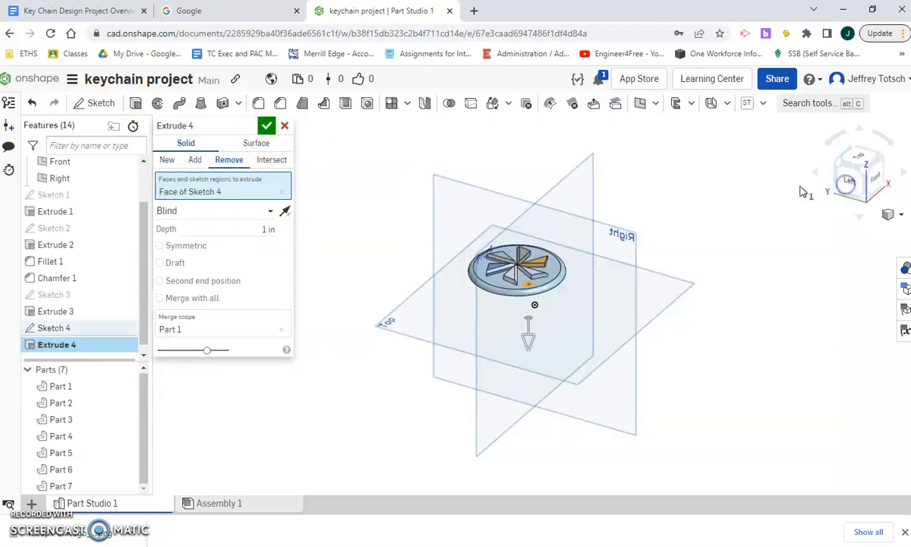
{"action": "scroll", "coordinate": [528, 282], "scroll_direction": "up", "scroll_amount": 5}
{"action": "left_click", "coordinate": [270, 229]}
{"action": "left_click", "coordinate": [271, 213]}
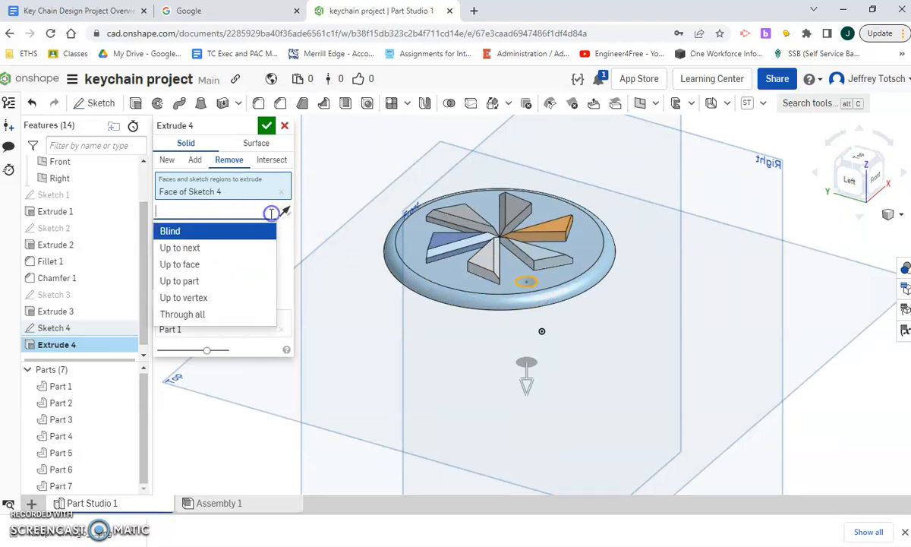
{"action": "left_click", "coordinate": [227, 311]}
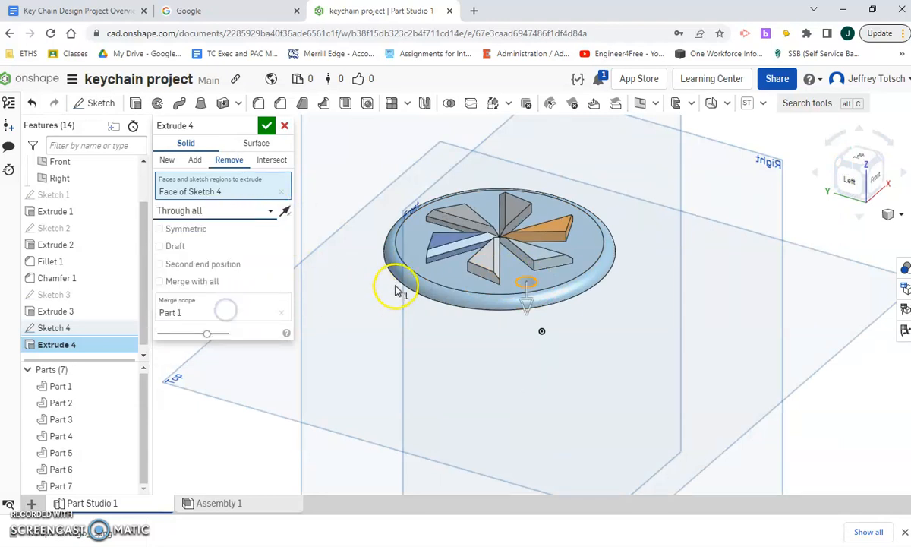
{"action": "left_click", "coordinate": [267, 126]}
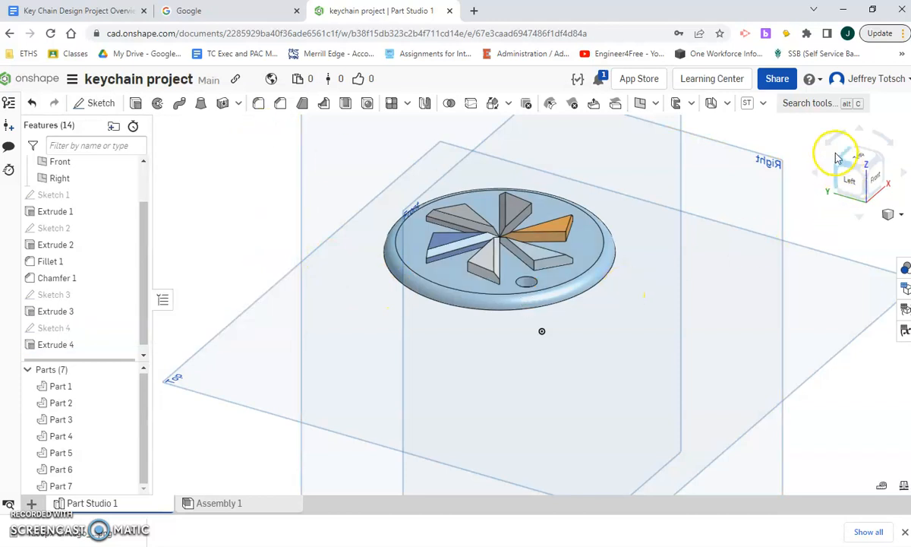